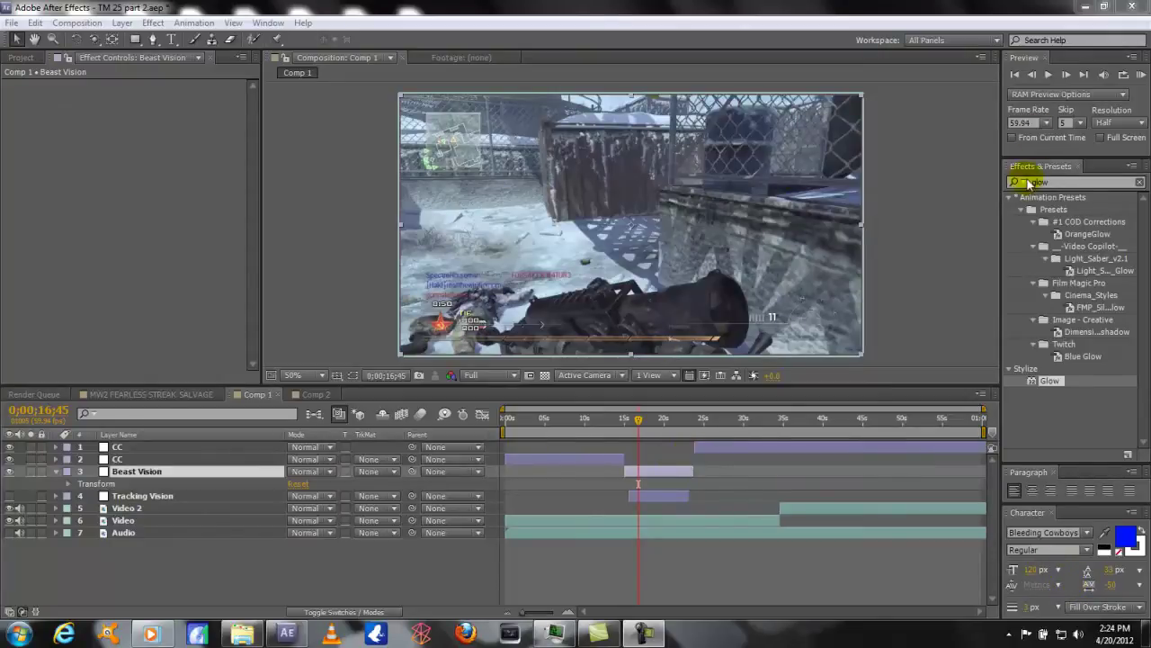
Collapse the #1 COD Corrections preset folder and expand #2 COD Corrections.
left_click(1014, 197)
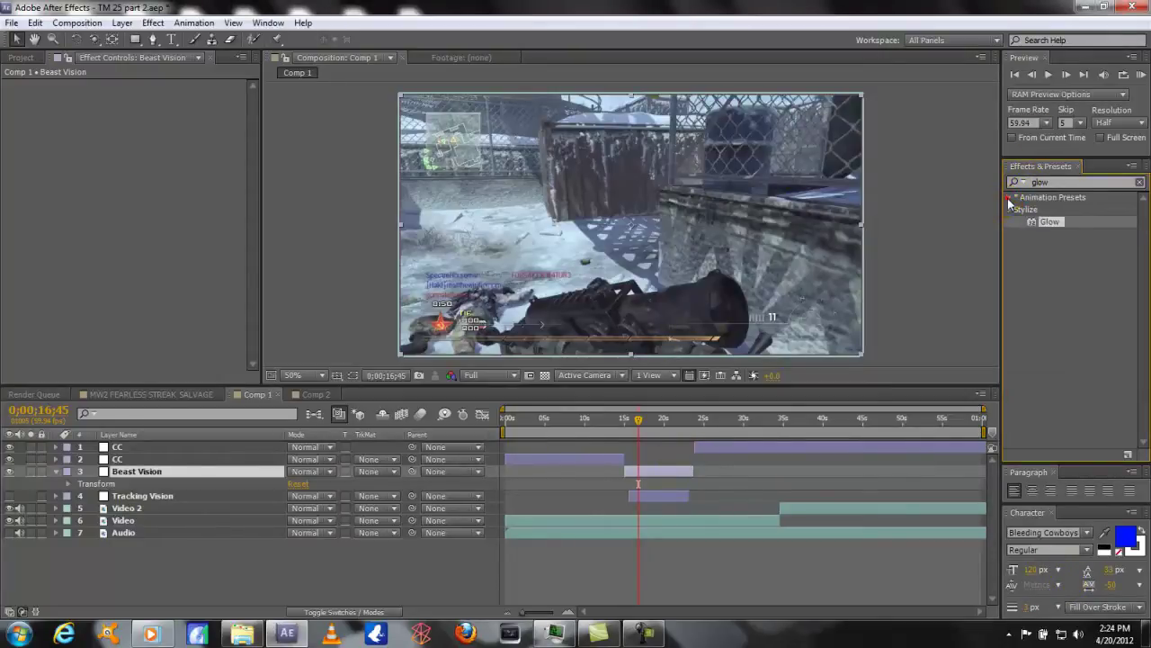
left_click(1009, 198)
left_click(1033, 222)
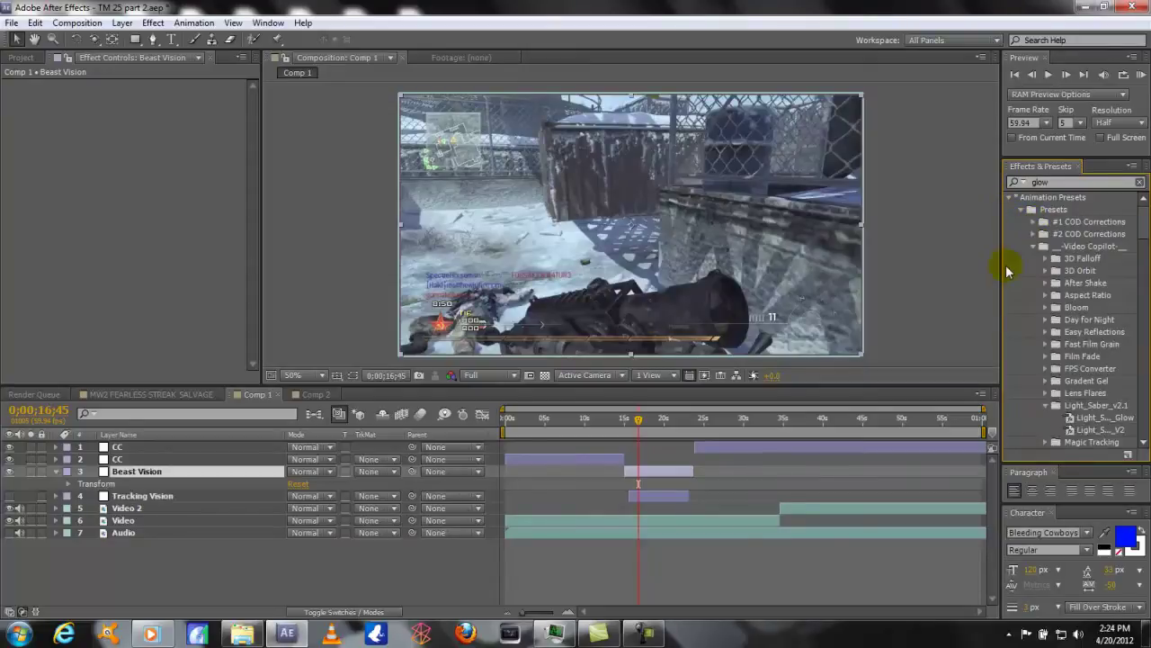
left_click(1033, 235)
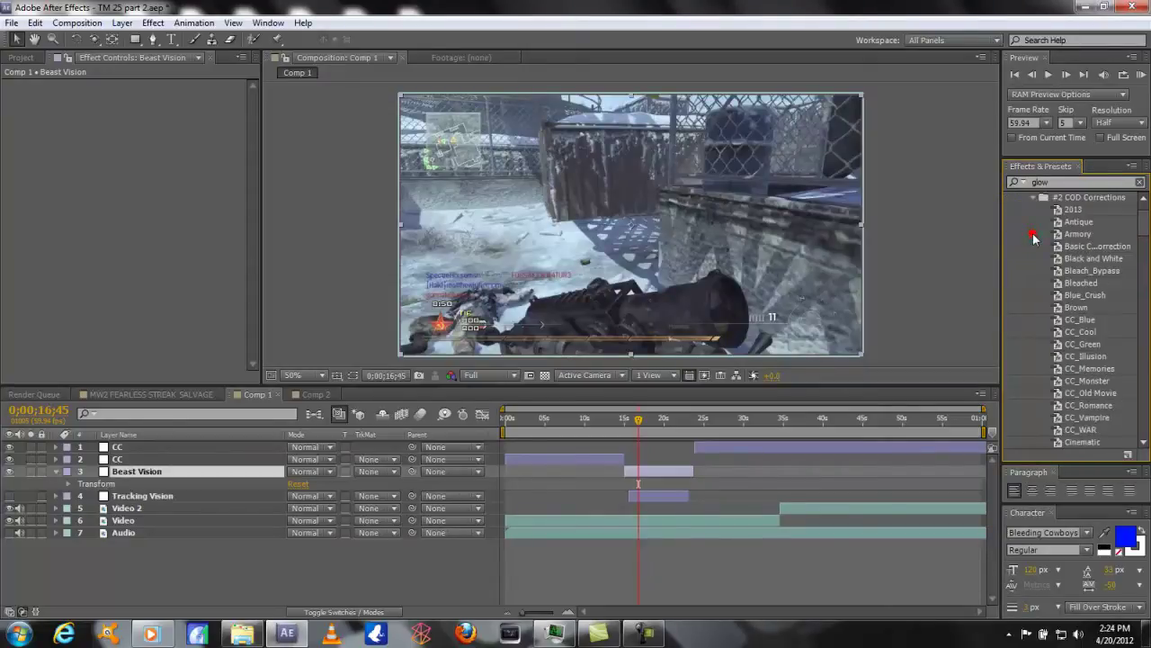
Select the Monster's Eyes preset, then bring up the MW2 FEARLESS STREAK SALVAGE composition.
scroll(1029, 297, "down", 2)
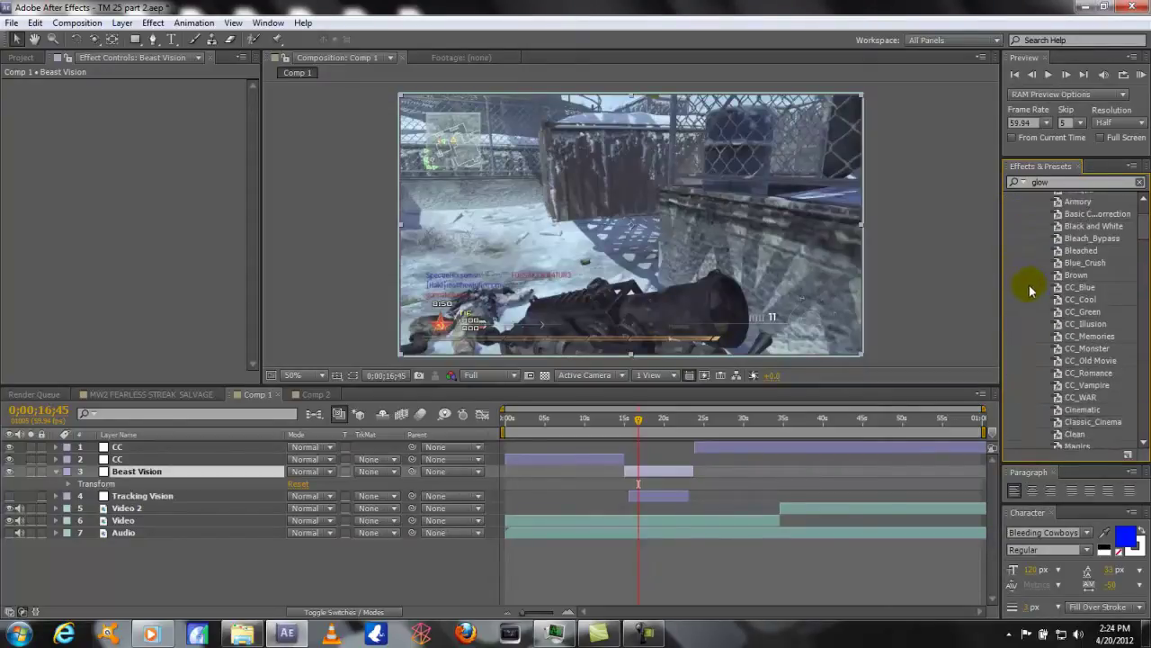
scroll(1030, 292, "up", 2)
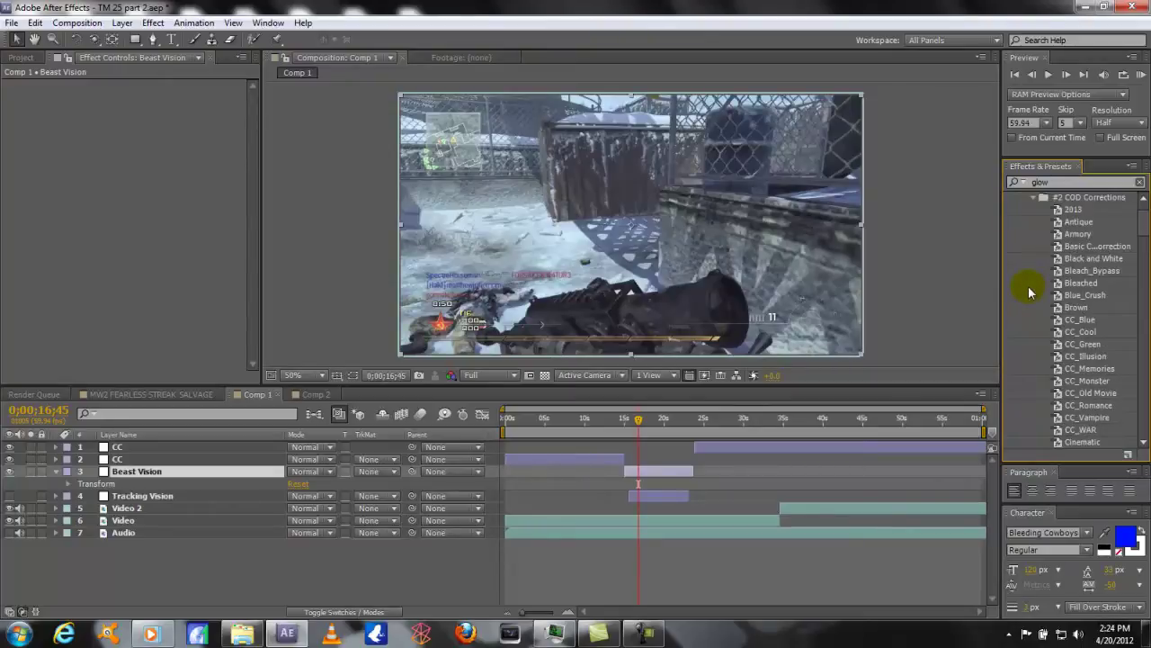
scroll(1043, 275, "down", 3)
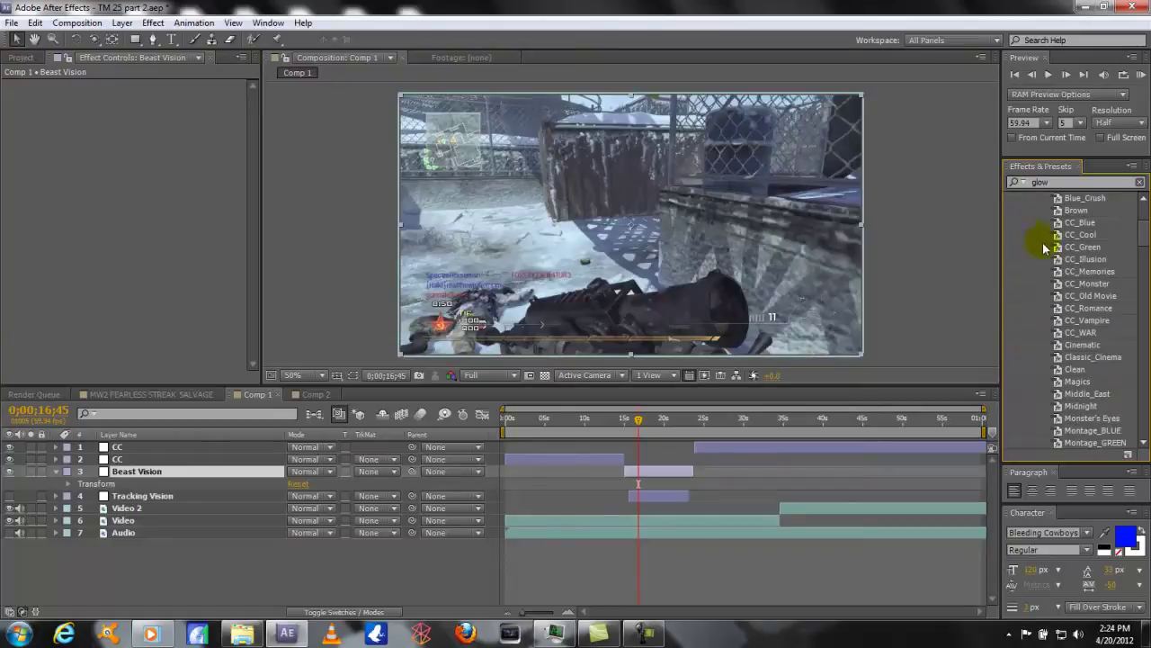
scroll(1061, 301, "down", 2)
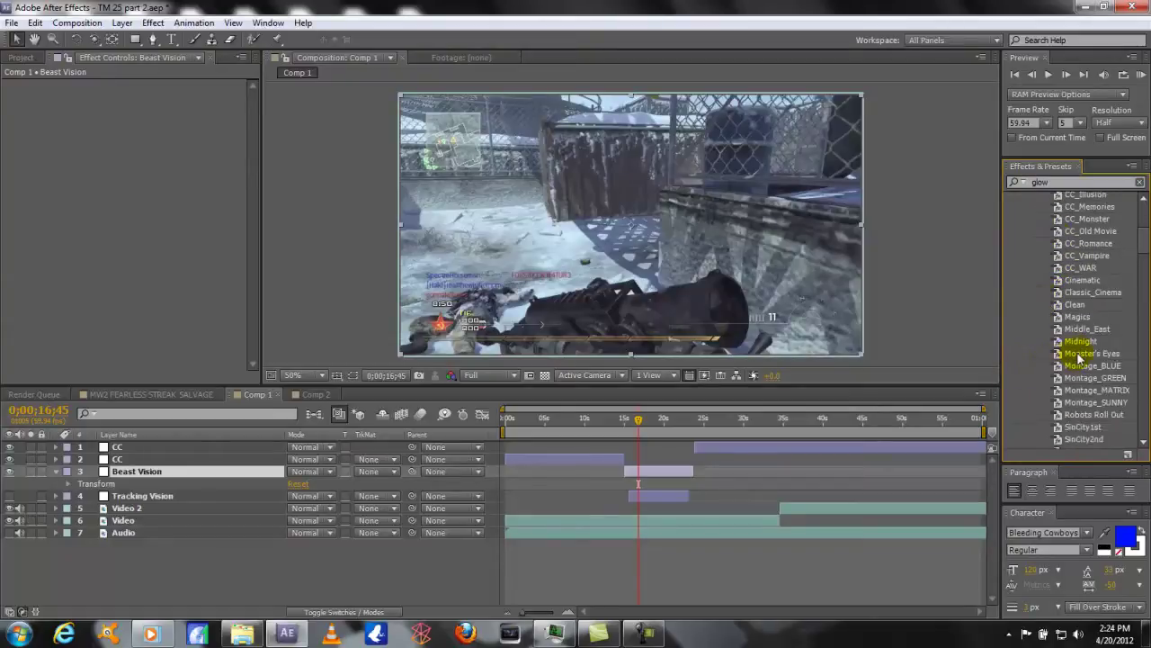
left_click(1083, 354)
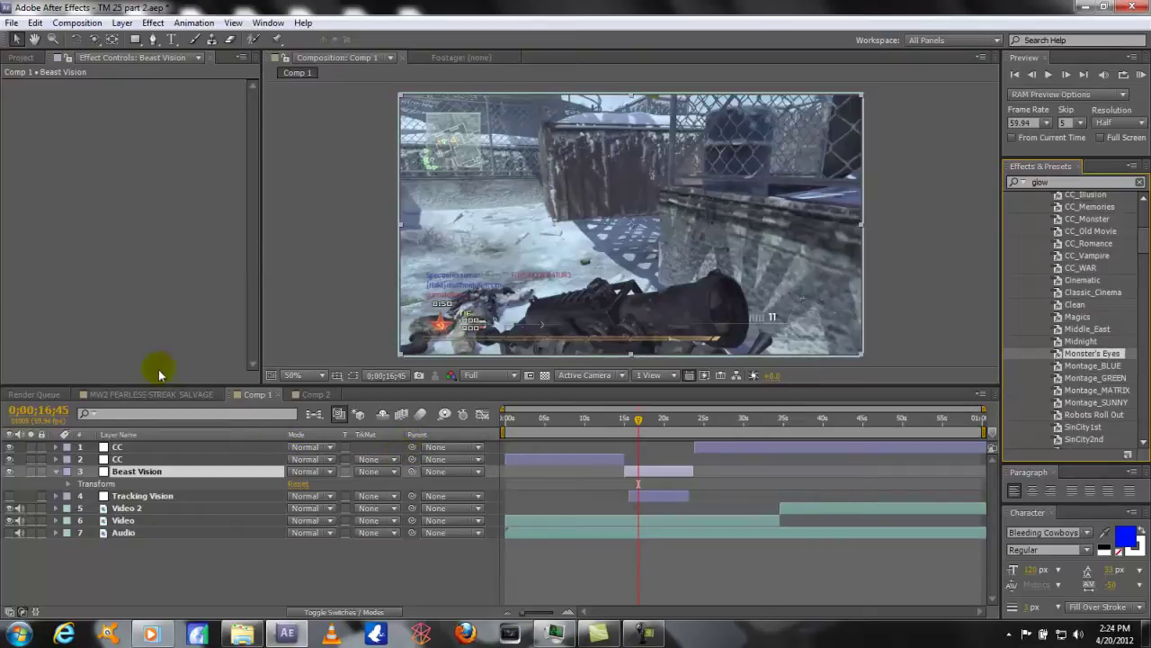
left_click(151, 394)
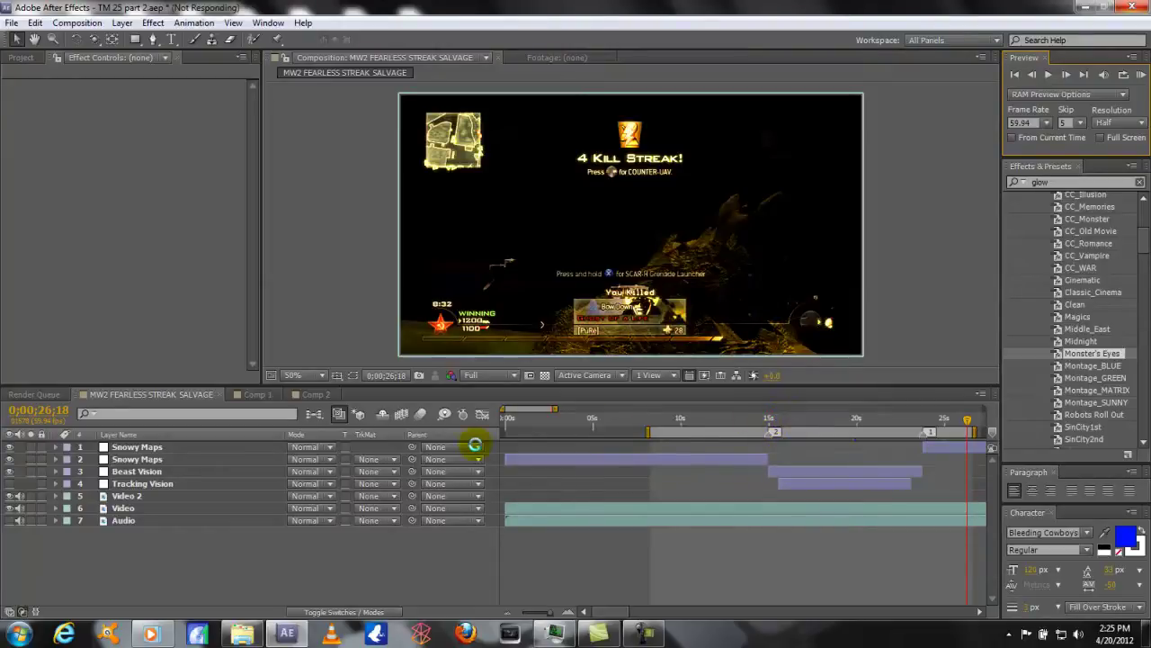
Review the Beast Vision layer's Auto Color, Auto Contrast, Auto Levels and Hue/Saturation effects, then return to Comp 1.
left_click(130, 473)
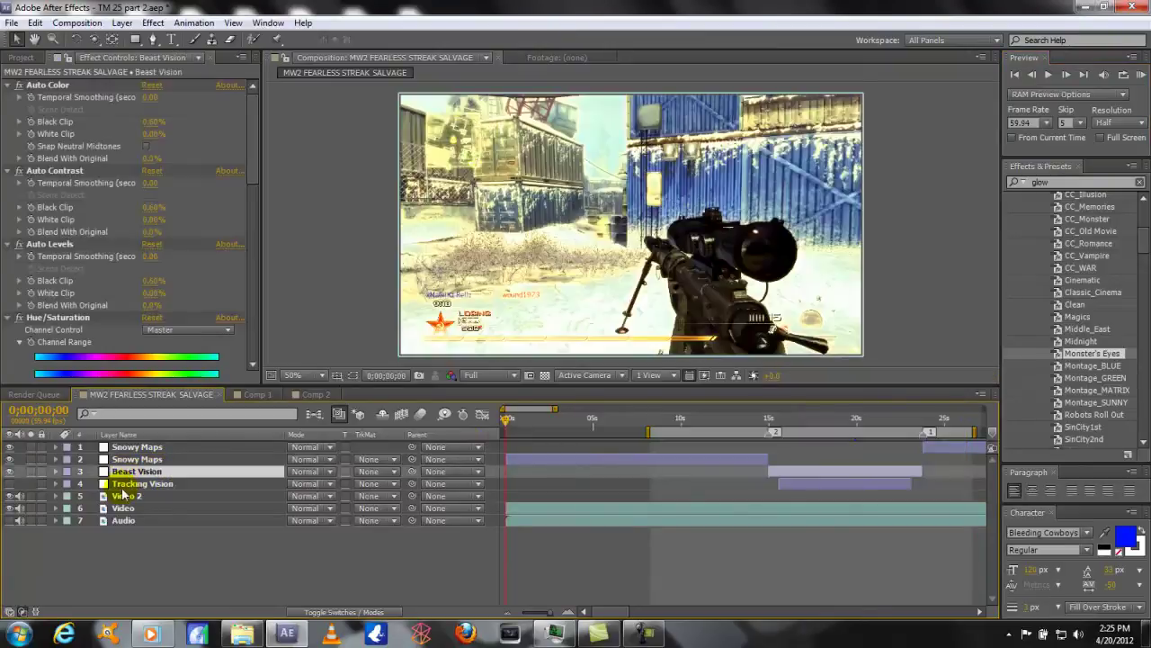
left_click(863, 479)
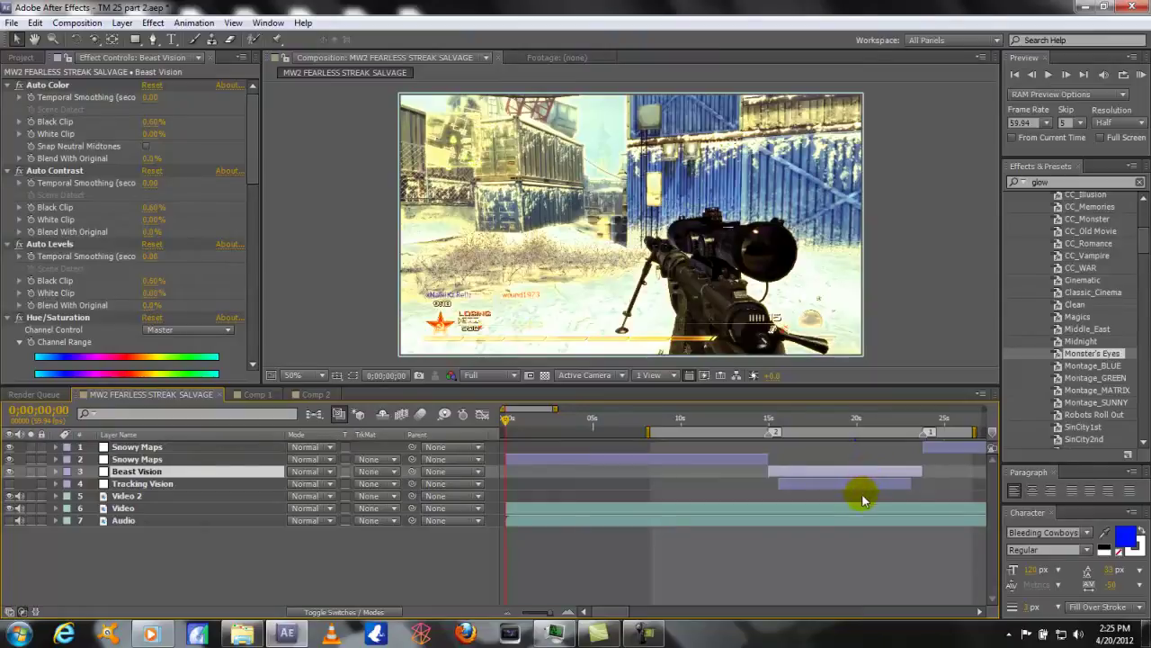
left_click(833, 508)
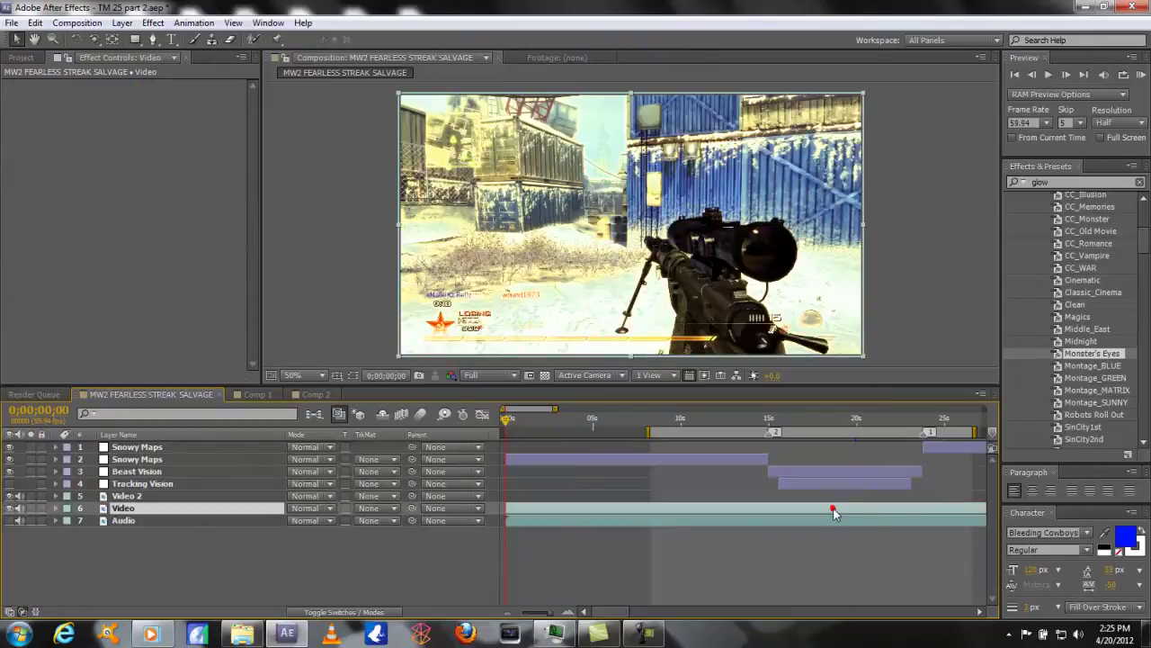
left_click(832, 521)
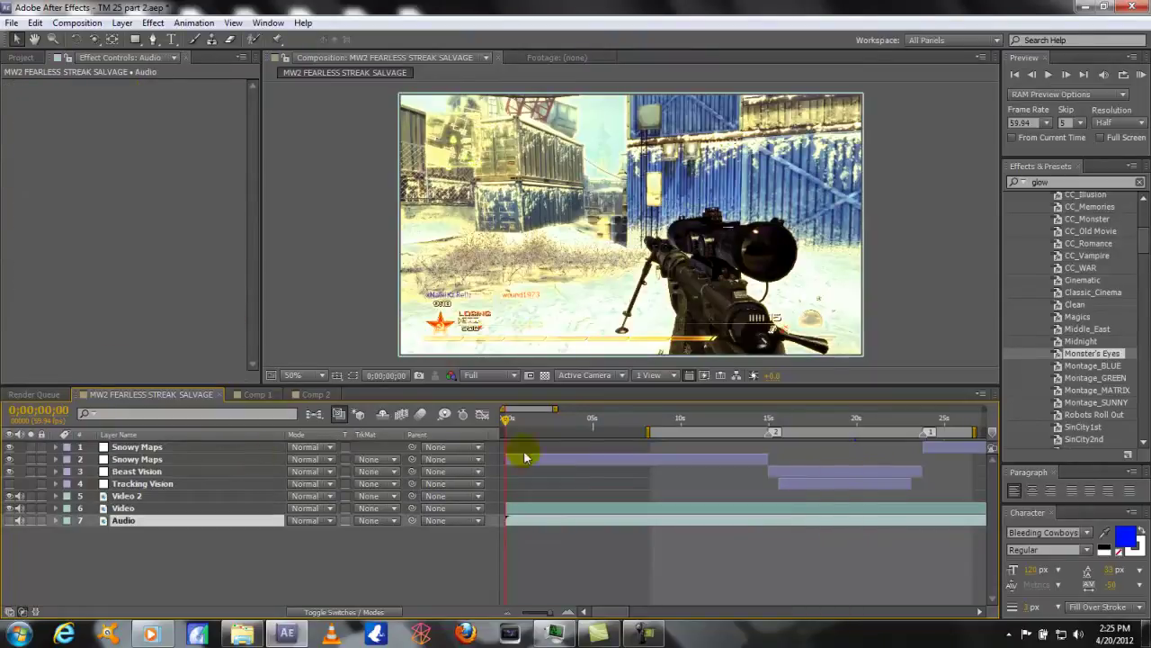
left_click(136, 471)
left_click(810, 474)
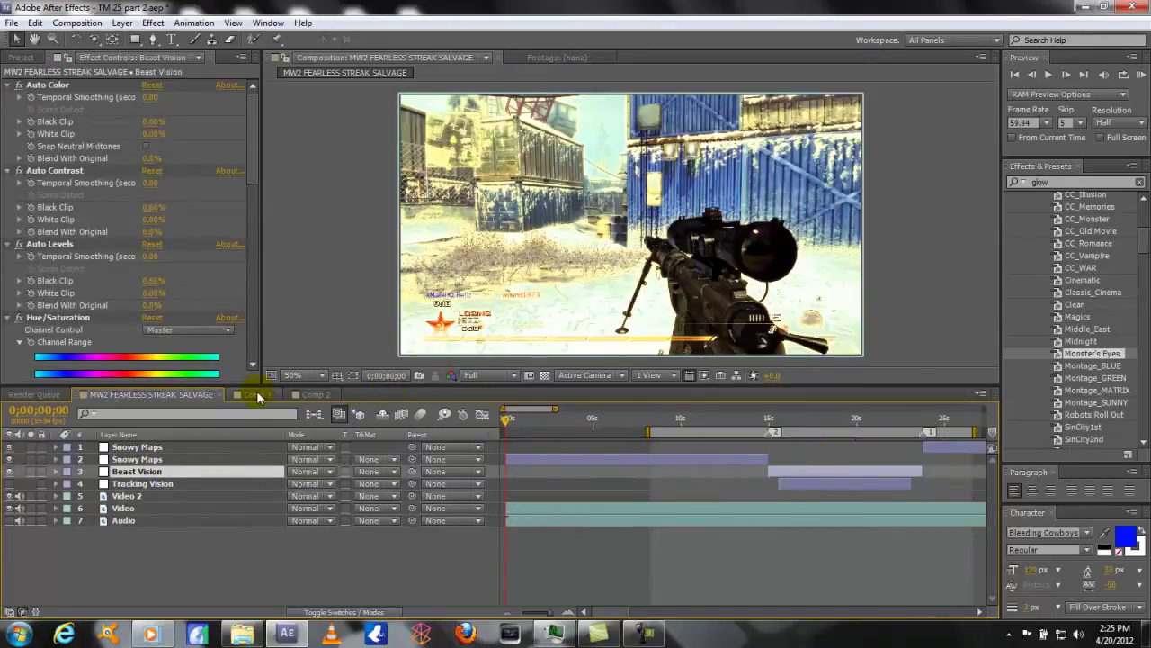
left_click(258, 394)
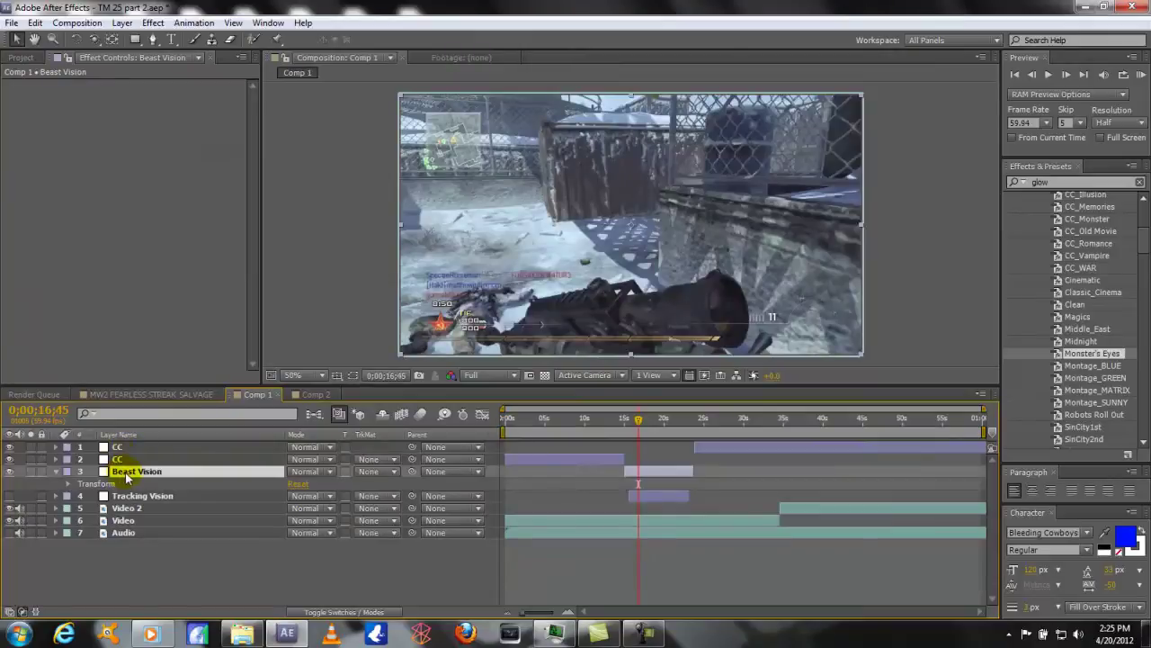
Delete the Beast Vision layer from Comp 1.
left_click(1040, 182)
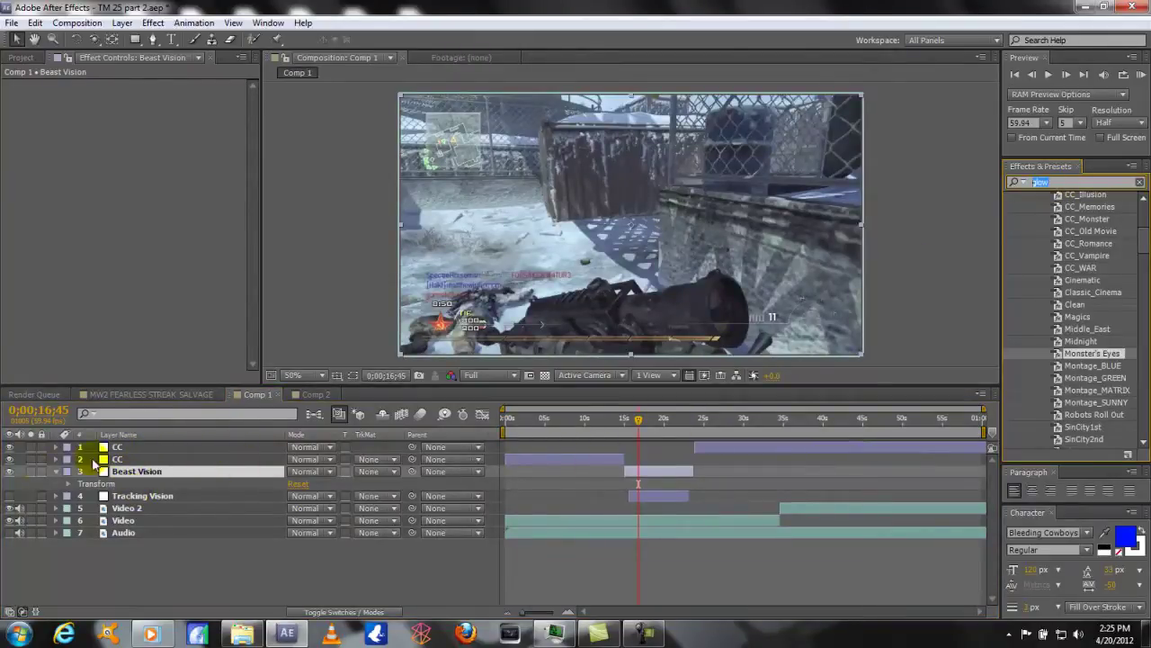
left_click(104, 474)
key("Delete")
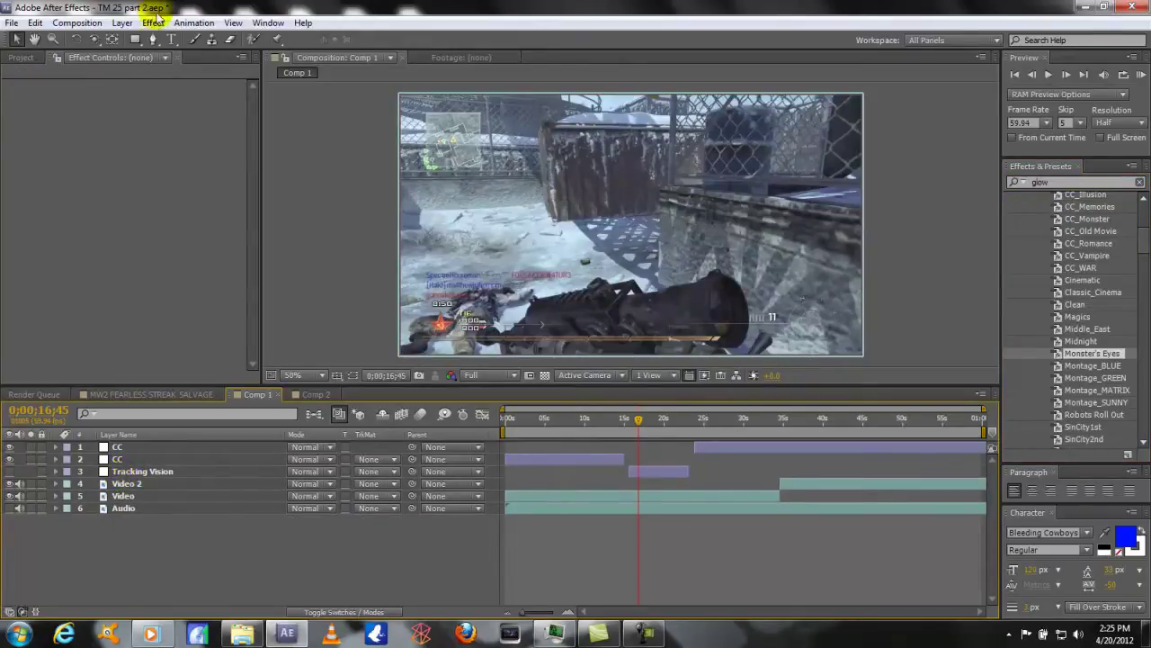
Add a new adjustment layer, Adjustment Layer 4, to Comp 1.
left_click(121, 22)
mouse_move(144, 39)
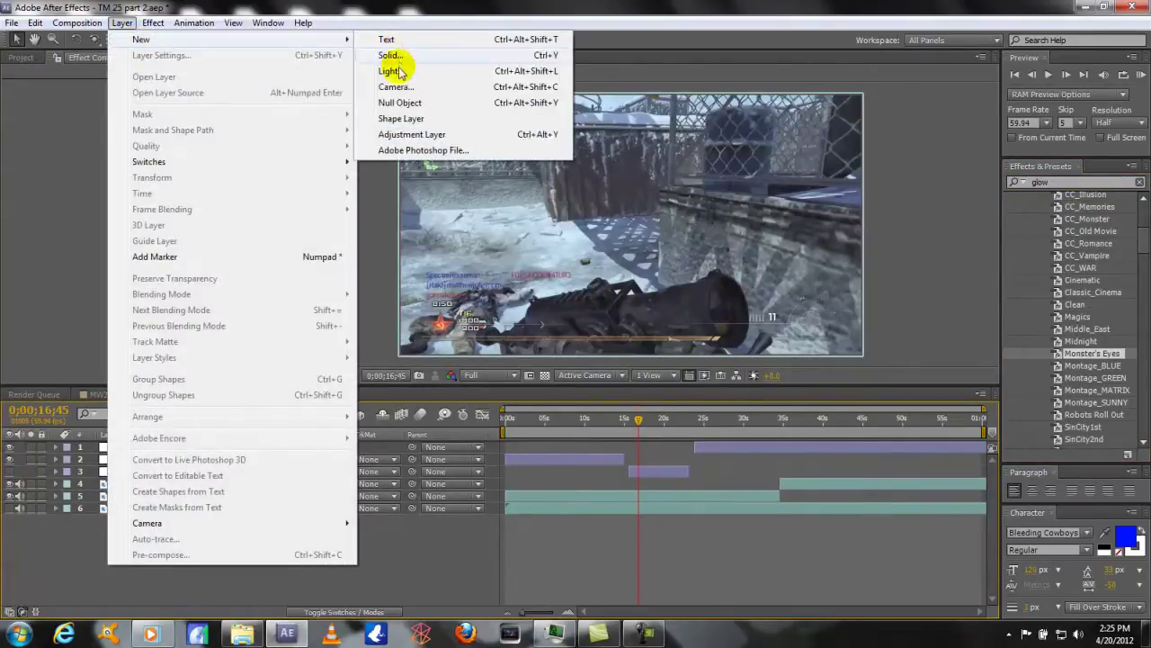
left_click(410, 134)
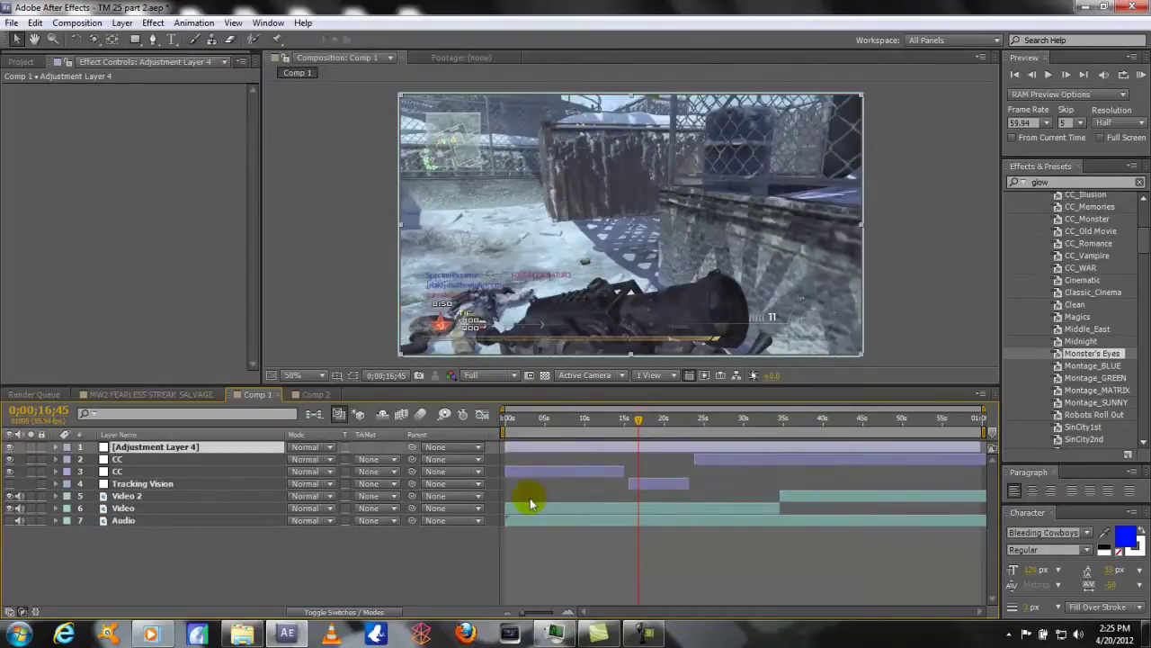
Set the work area and trim Adjustment Layer 4 to run from 0;00;14;45 to about 24 seconds.
left_click(625, 421)
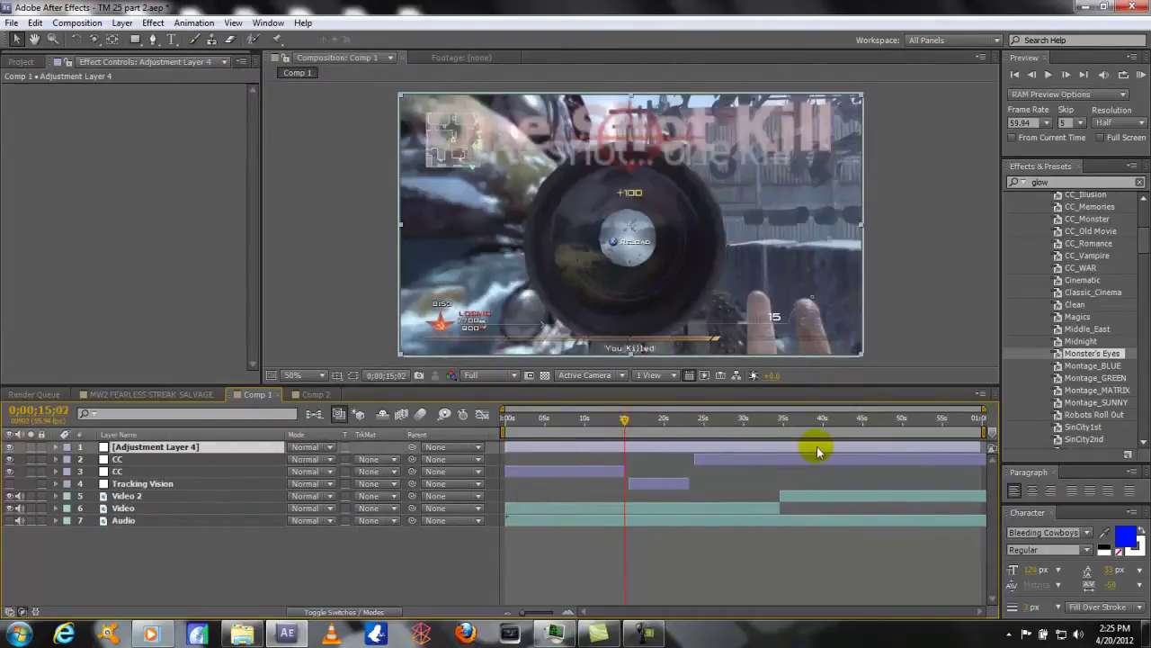
left_click_drag(985, 432, 627, 441)
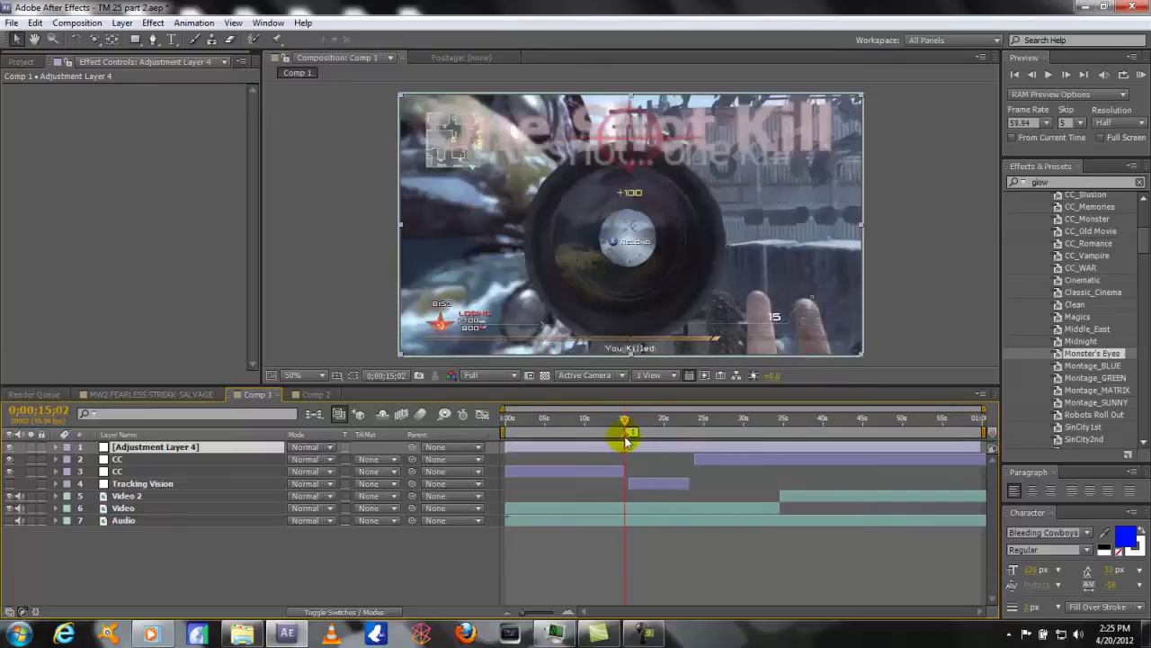
left_click(698, 420)
left_click_drag(697, 422, 695, 423)
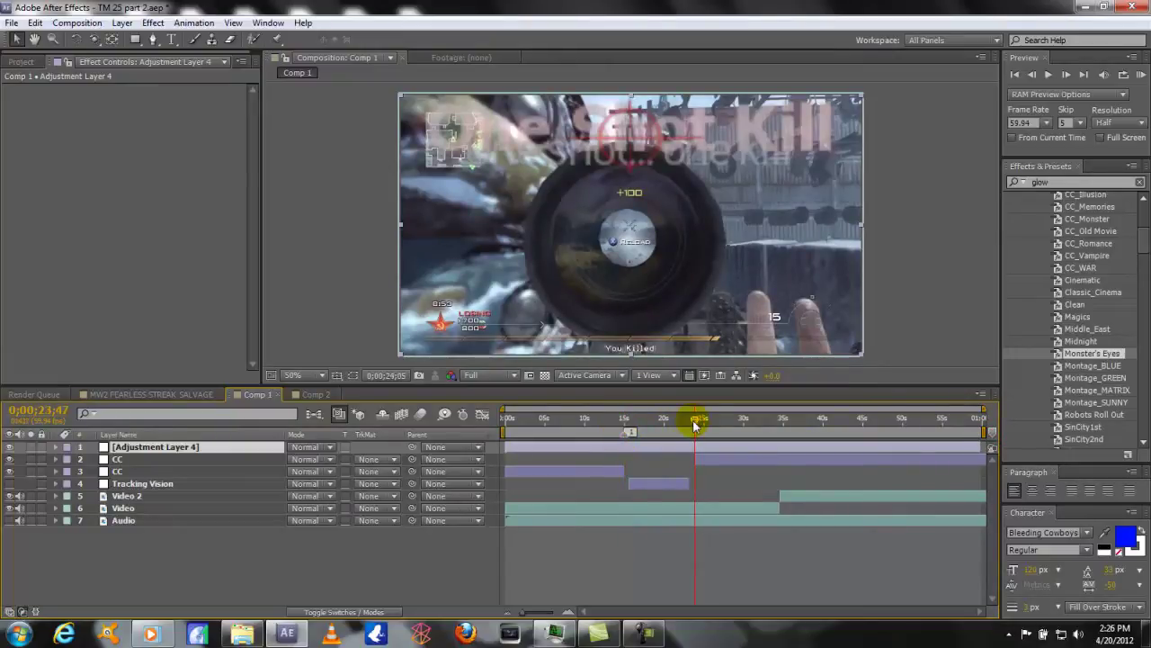
left_click_drag(992, 435, 701, 432)
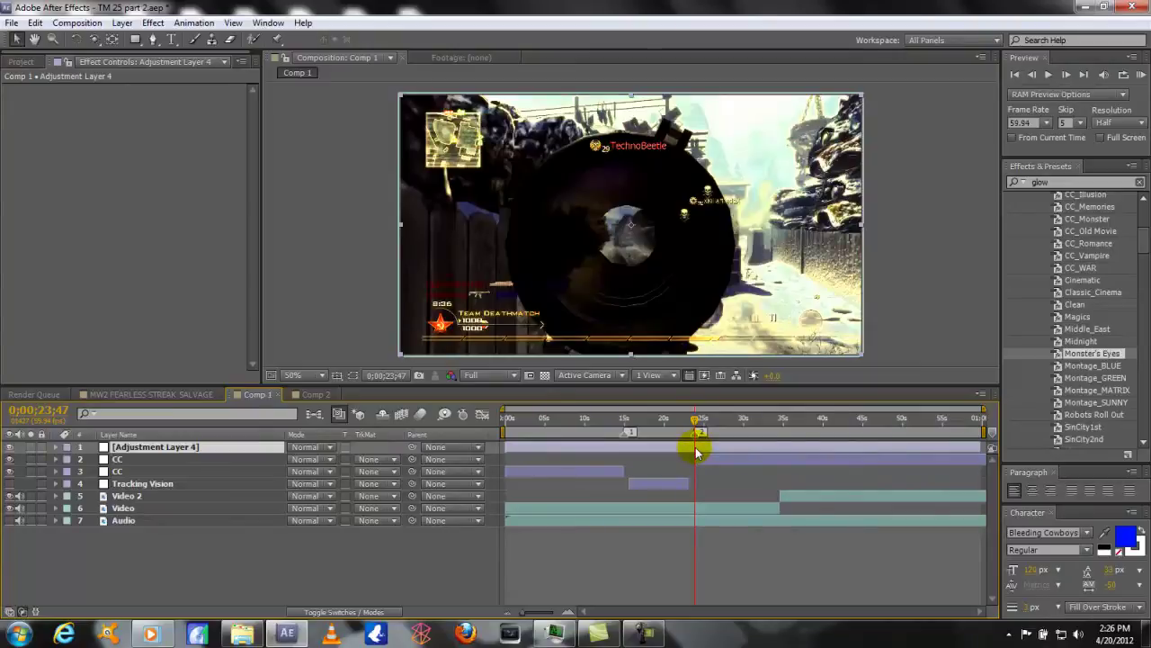
key("alt+bracketright")
left_click(625, 420)
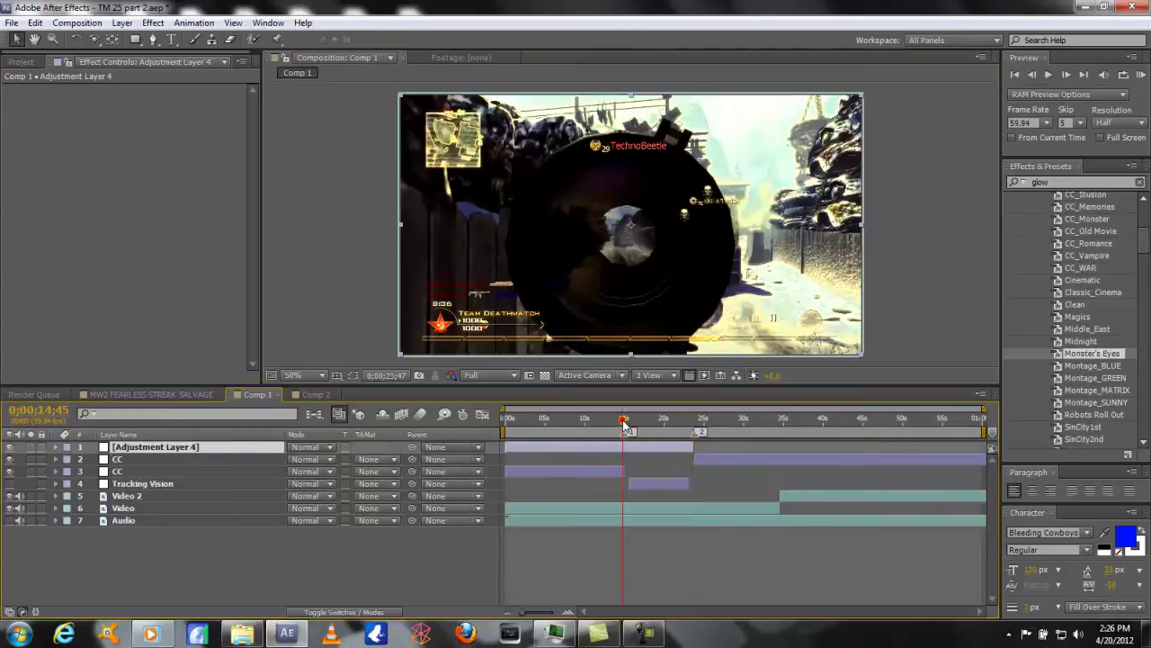
left_click(620, 472)
left_click_drag(621, 475, 628, 471)
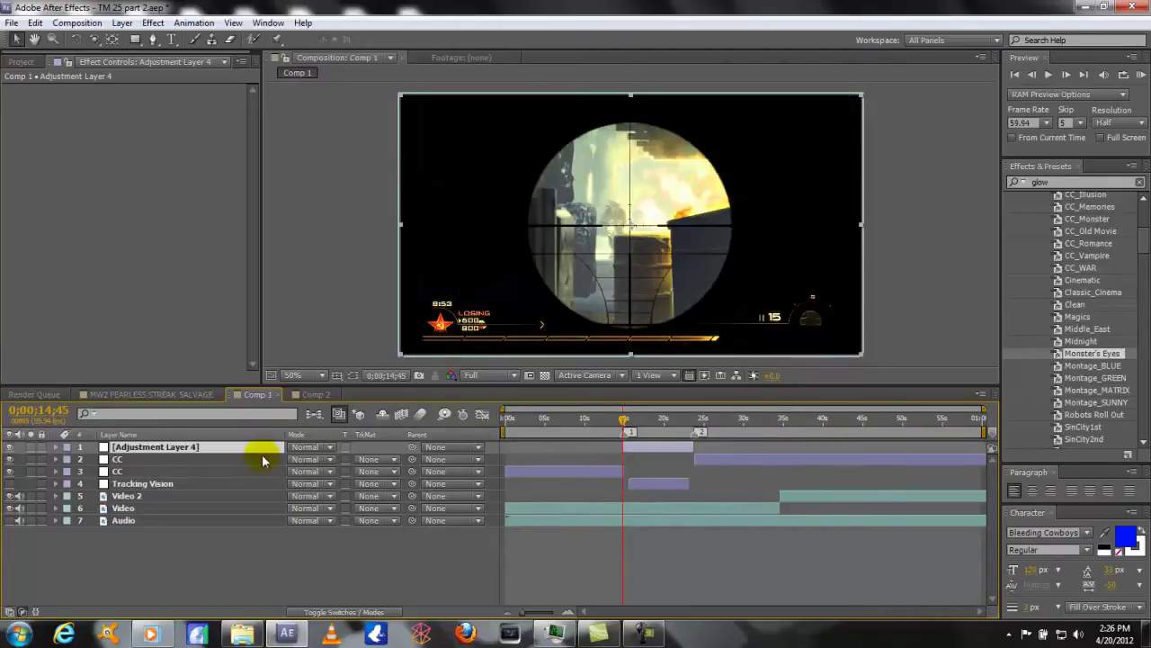
Rename Adjustment Layer 4 to Beast Vision.
right_click(177, 452)
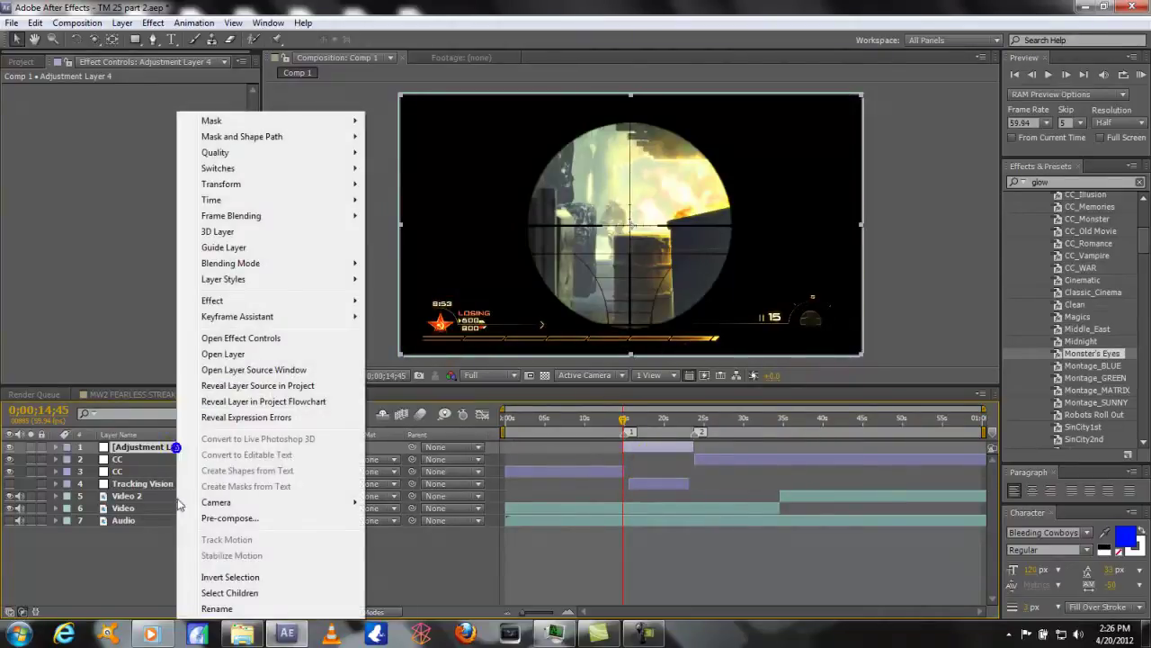
left_click(220, 611)
type("Beast Vision")
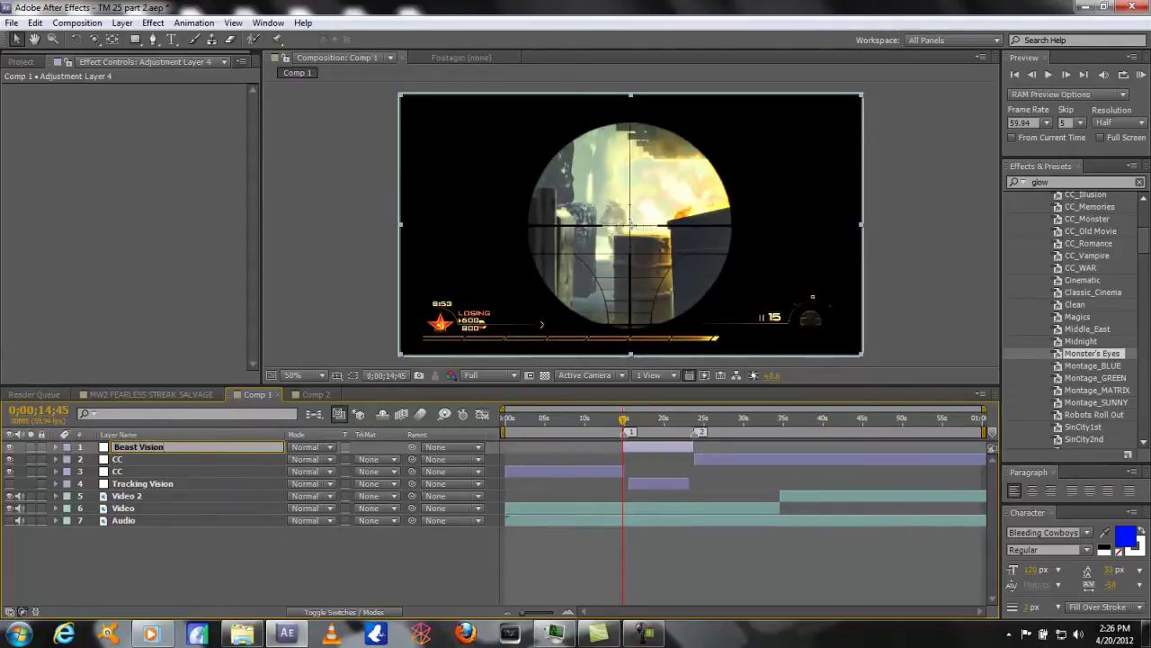
key("Return")
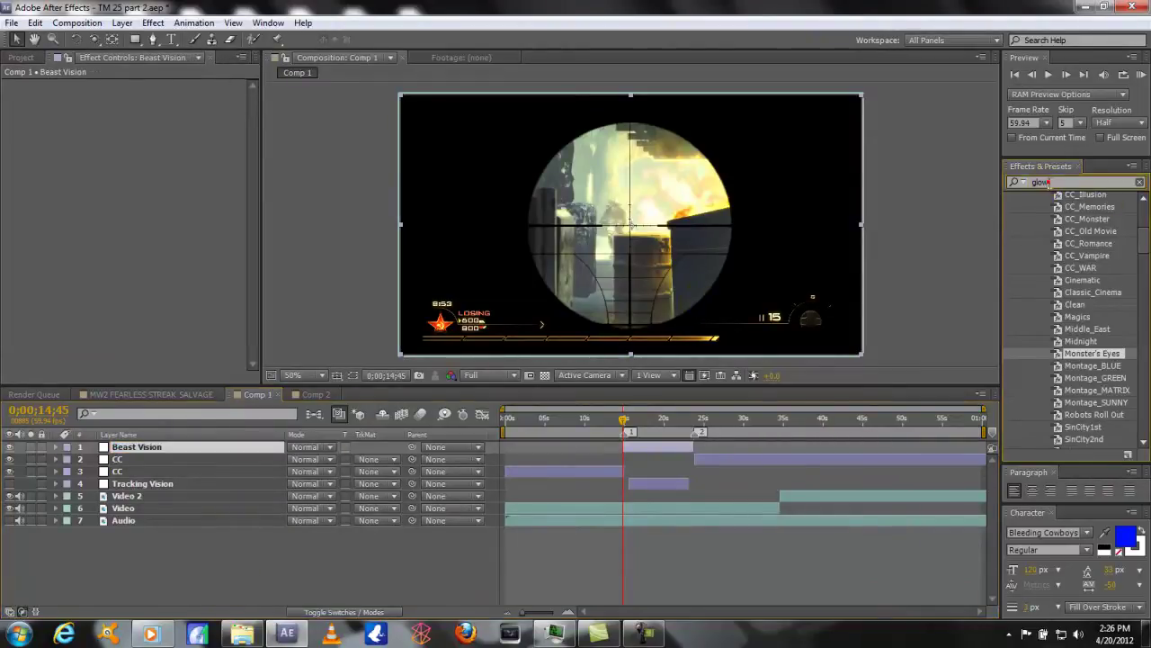
left_click(1035, 182)
Search 'monster' and apply the Monster's Eyes preset to the Beast Vision layer.
type("monster")
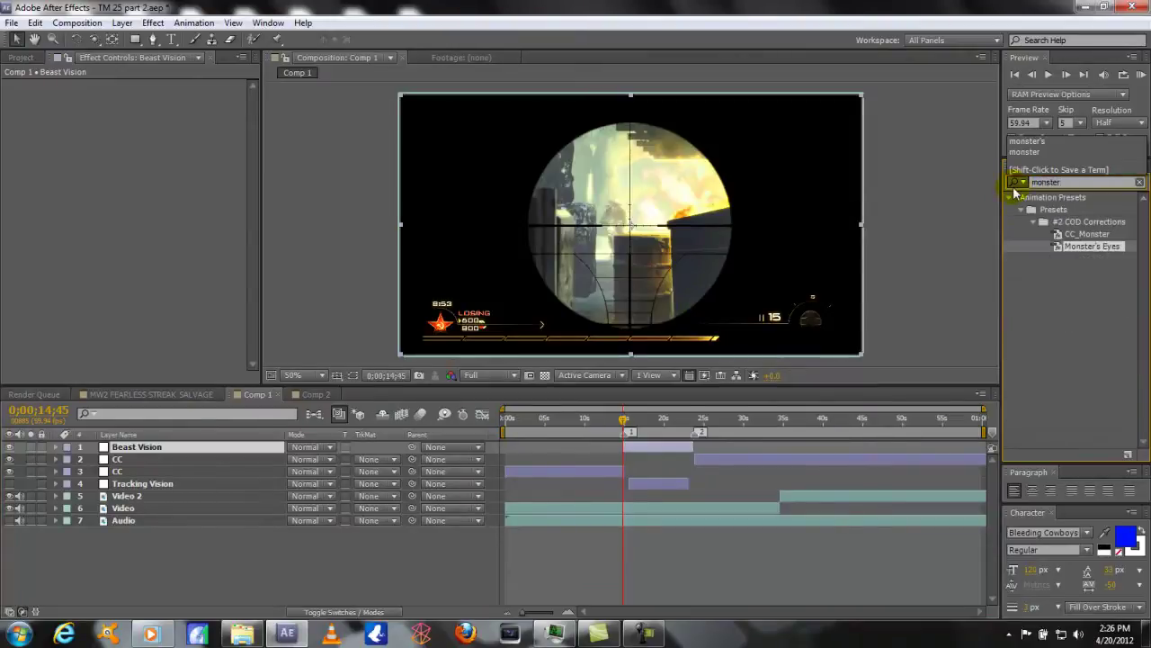
left_click(1043, 182)
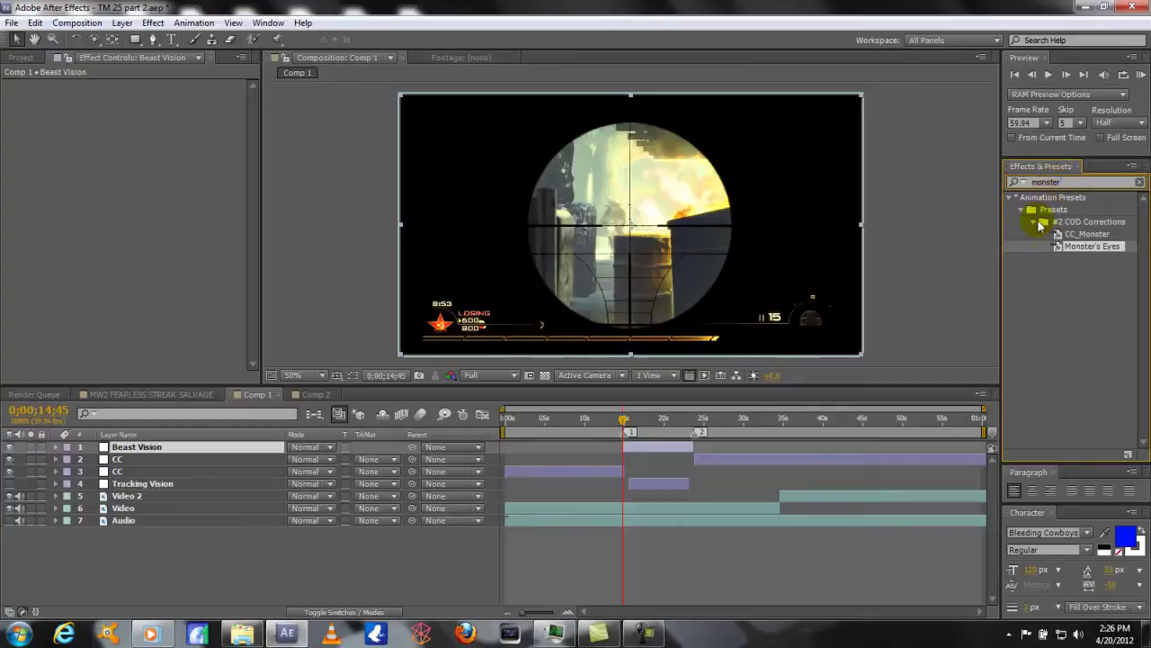
left_click_drag(1073, 250, 648, 449)
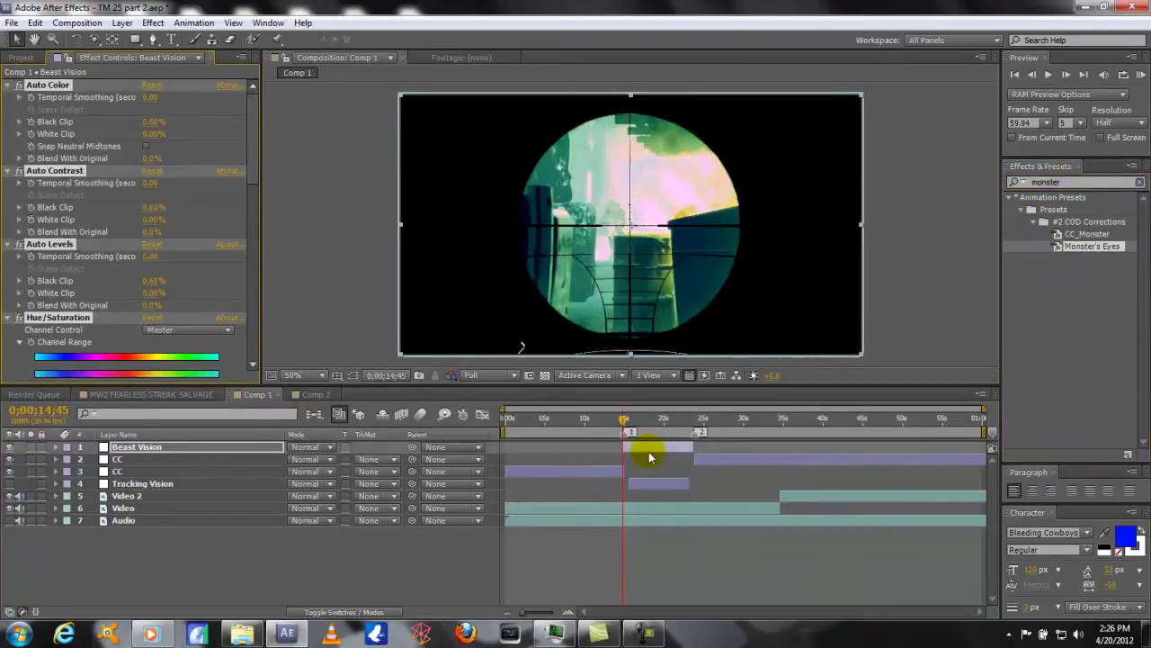
mouse_move(624, 420)
left_mouse_down()
mouse_move(635, 423)
mouse_move(618, 420)
left_mouse_up()
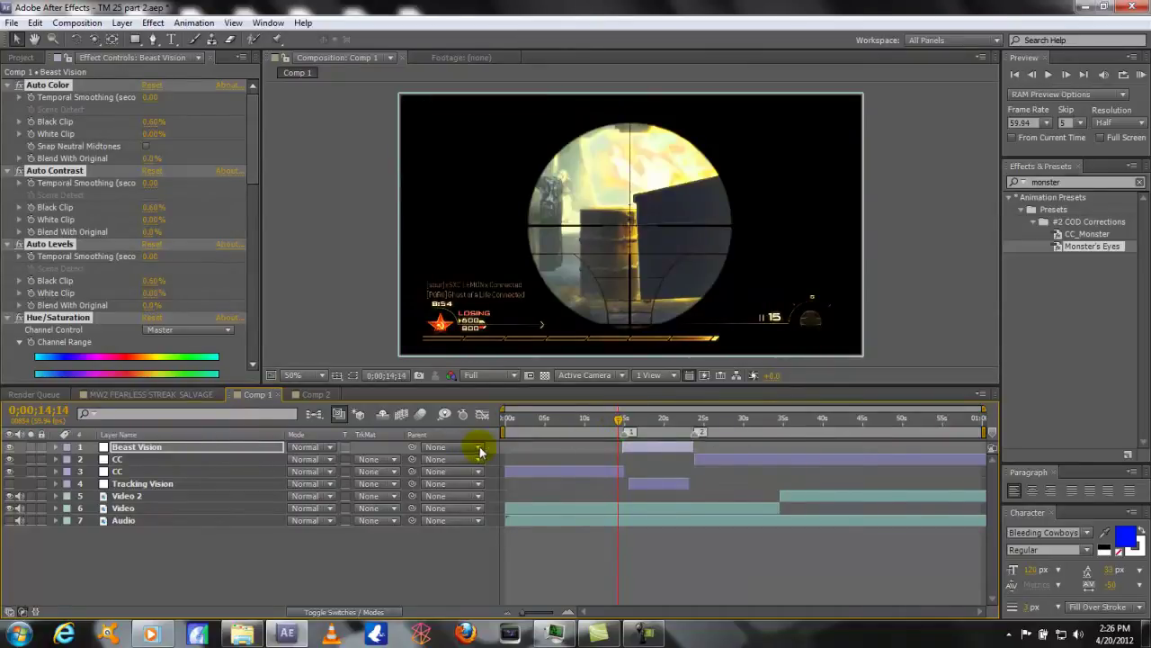
left_click(55, 447)
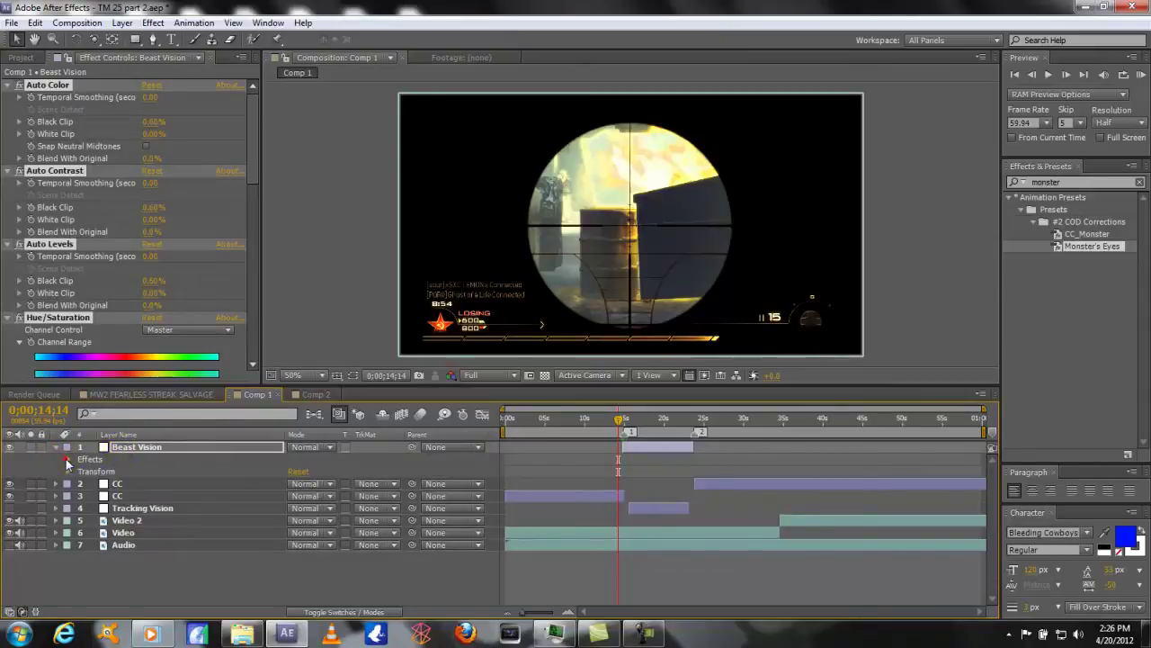
Expand Beast Vision's effects list and reveal CC Lens Center, Size and Convergence.
left_click(67, 459)
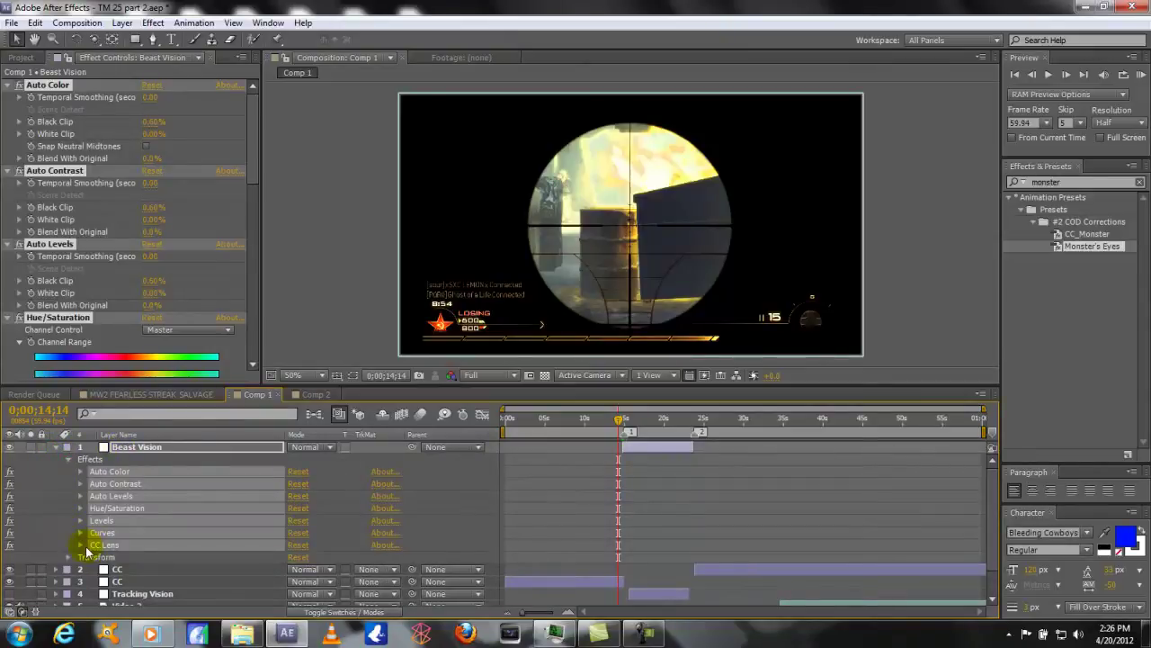
left_click(81, 546, "ctrl")
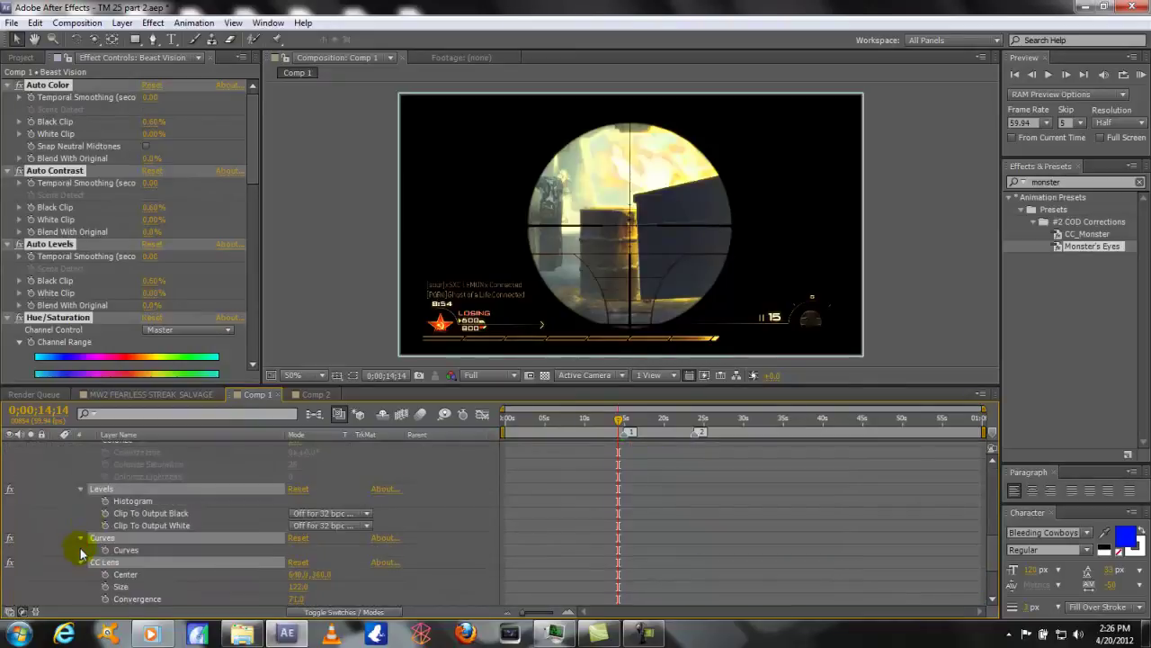
left_click(80, 488, "ctrl")
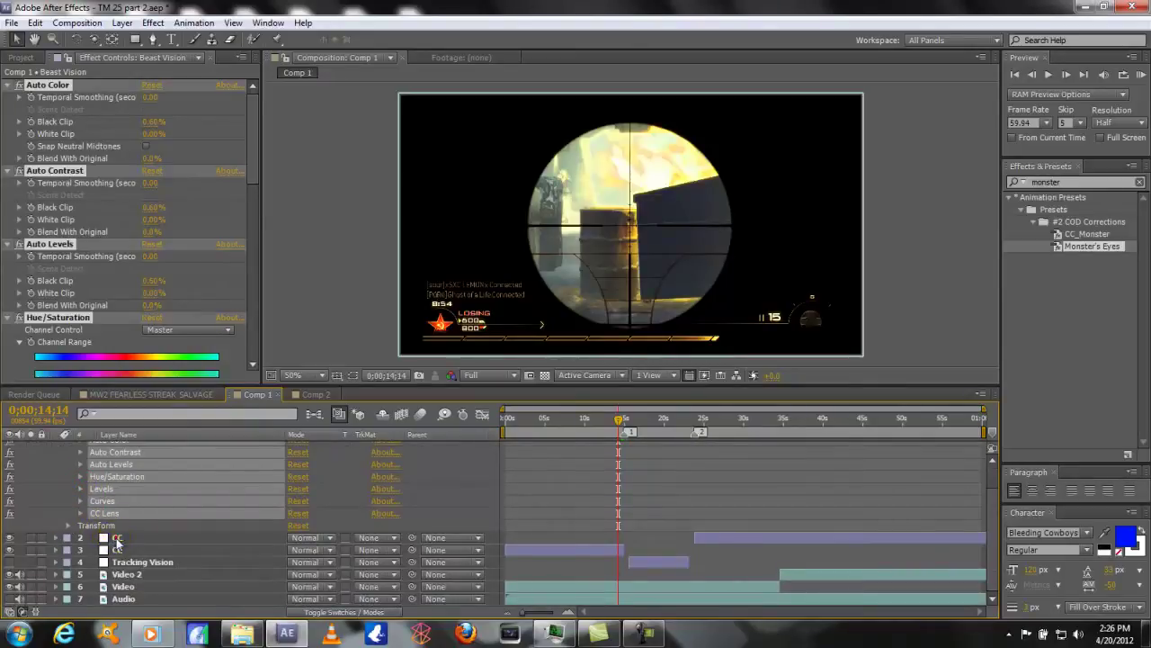
left_click(117, 538)
left_click(80, 513)
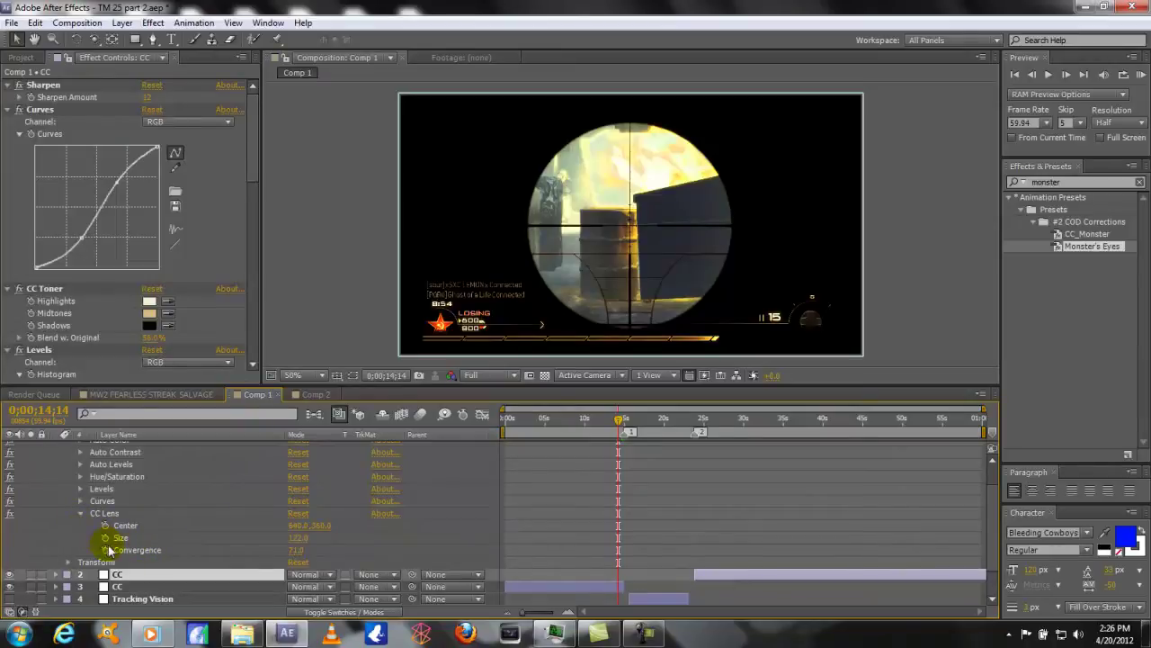
Preview CC Lens Convergence up to 100, lower it to -3.0, and return to 0;00;14;51.
left_click_drag(292, 550, 457, 483)
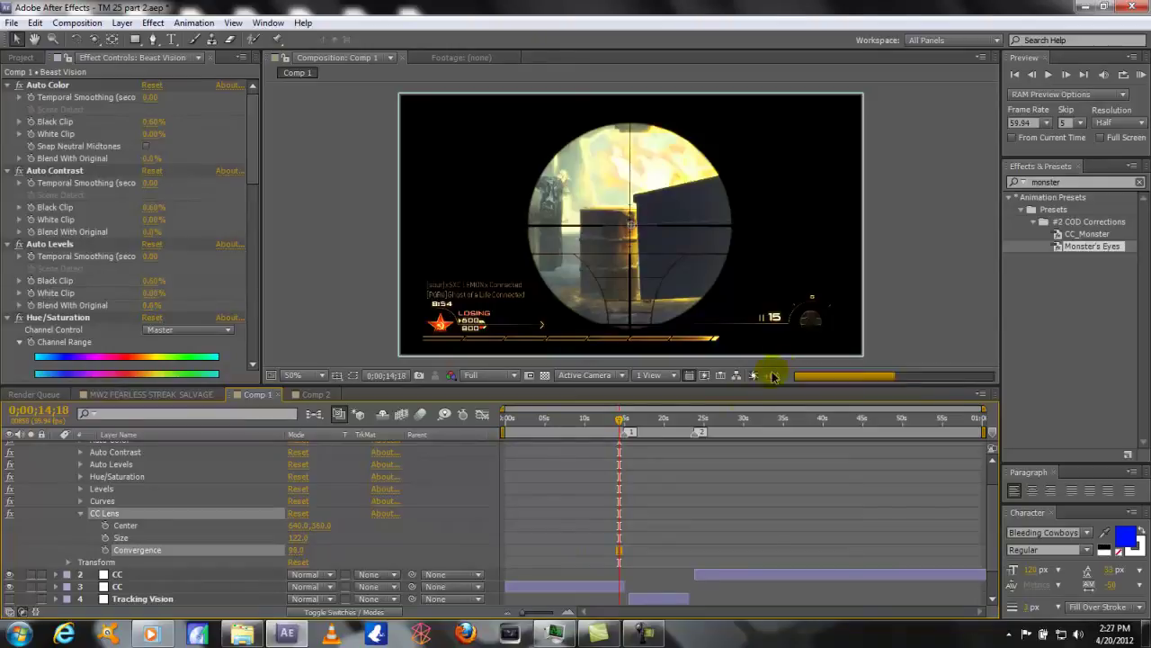
left_click(632, 417)
left_click_drag(295, 550, 321, 550)
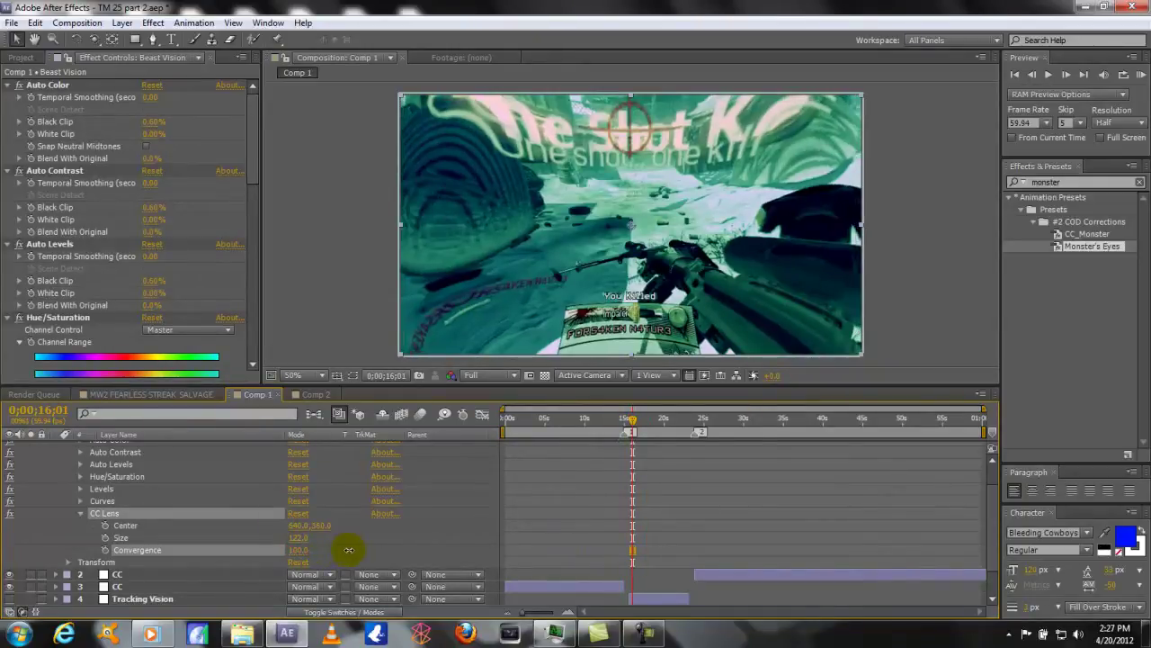
left_click_drag(388, 546, 302, 553)
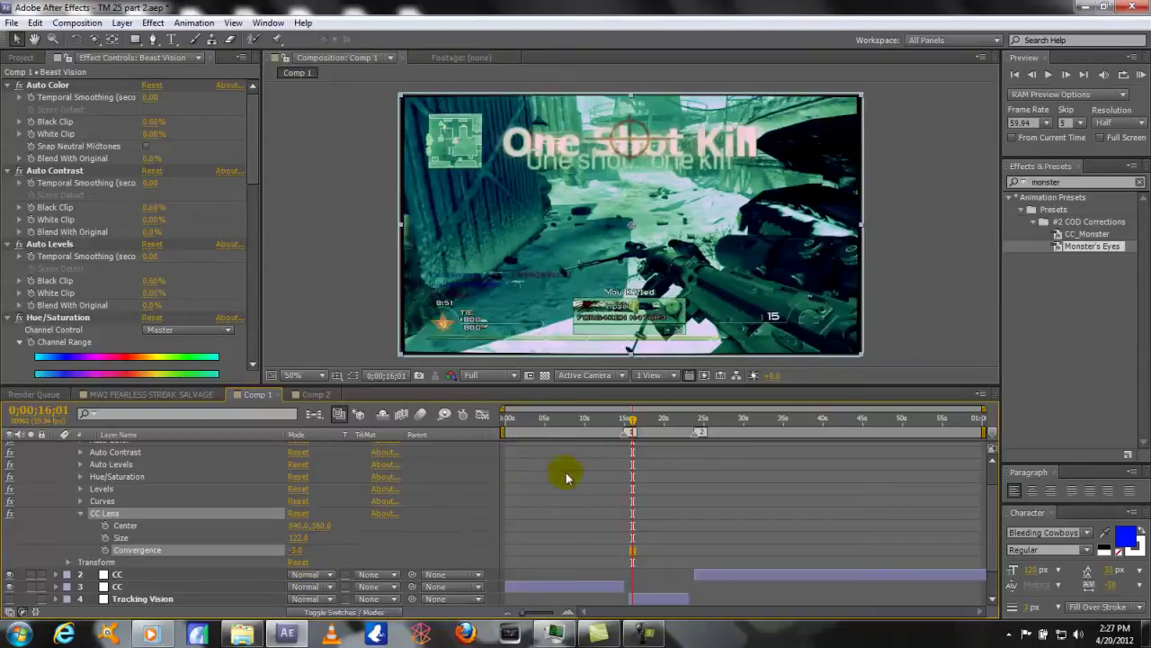
left_click_drag(632, 418, 625, 417)
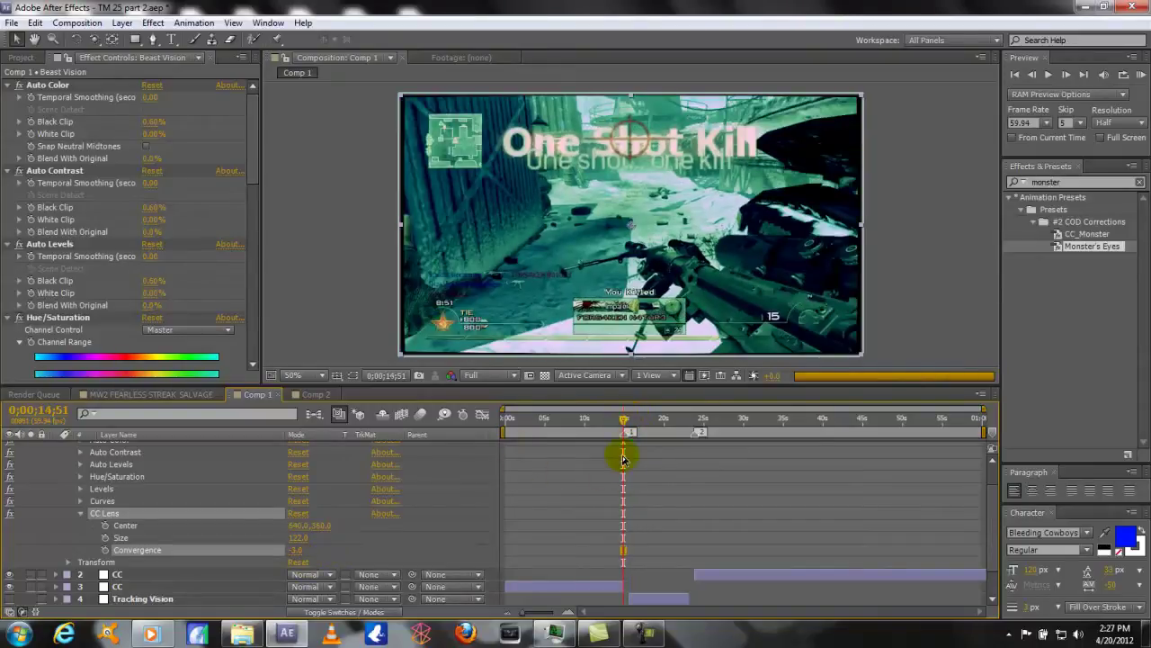
Keyframe CC Lens Convergence at 0;00;14;51 and a higher value at 0;00;16;34.
left_click(293, 551)
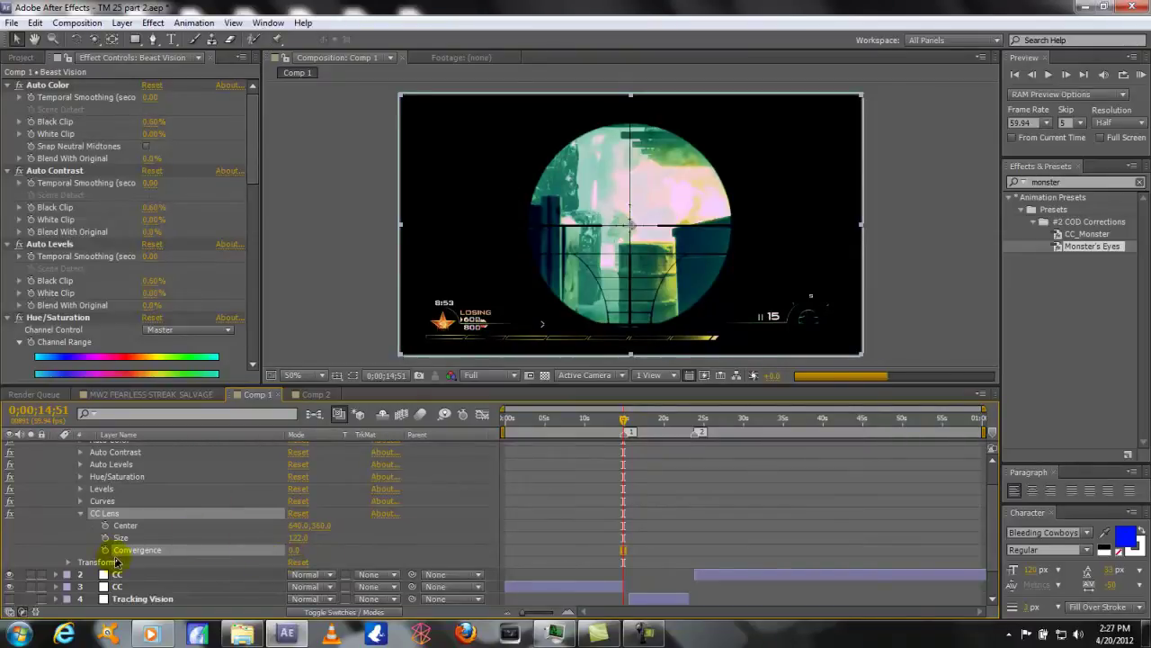
left_click(105, 549)
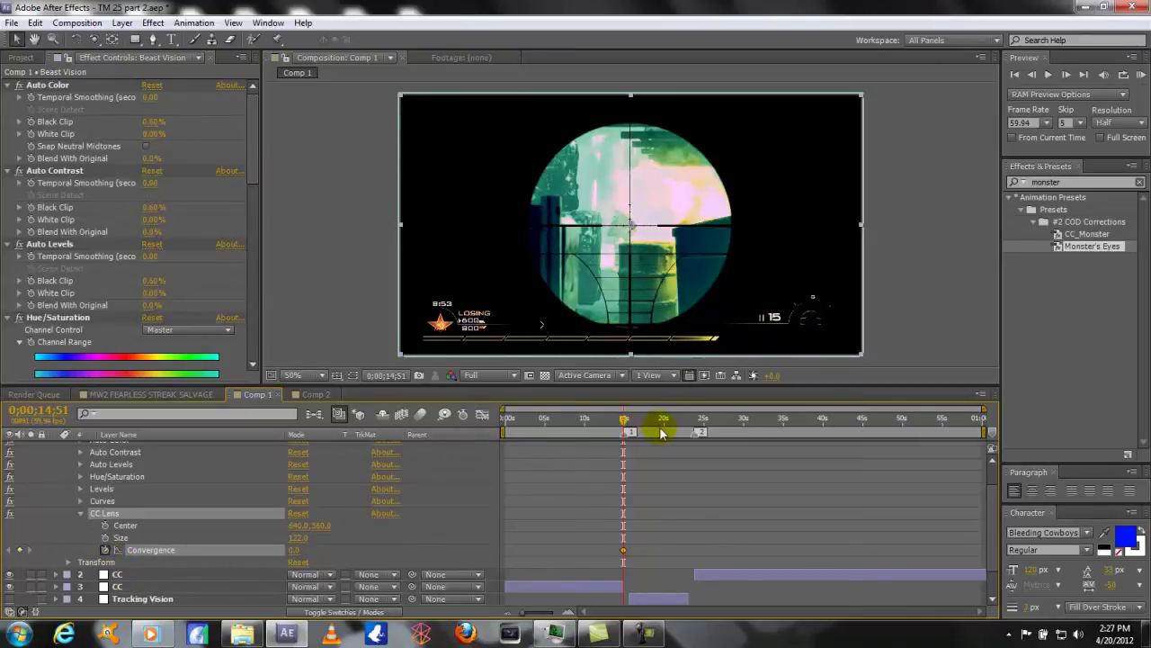
left_click_drag(624, 420, 635, 422)
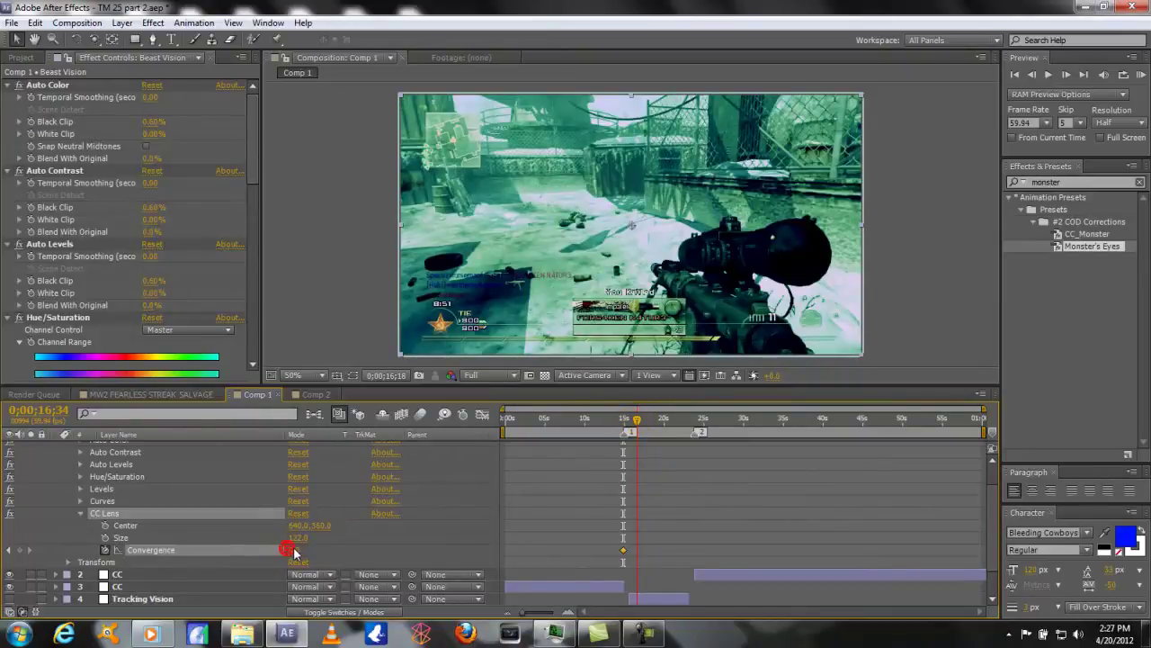
left_click_drag(294, 552, 344, 540)
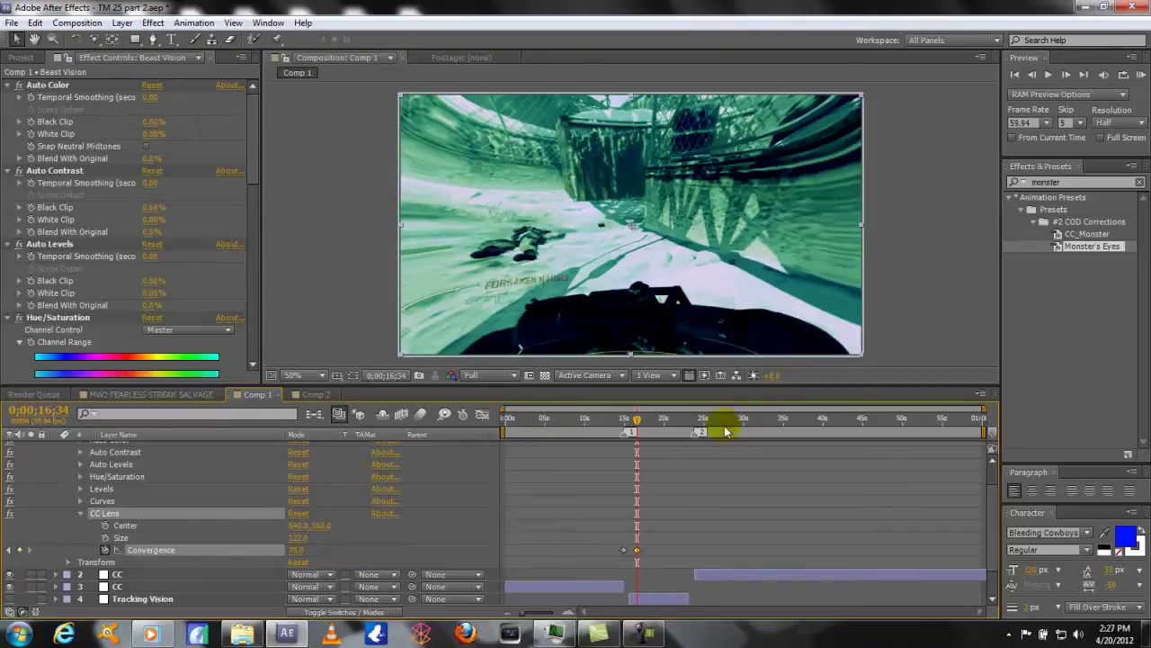
Add Convergence keyframes at 0;00;22;11 and 0;00;23;54 so the lens fades out.
left_click(681, 420)
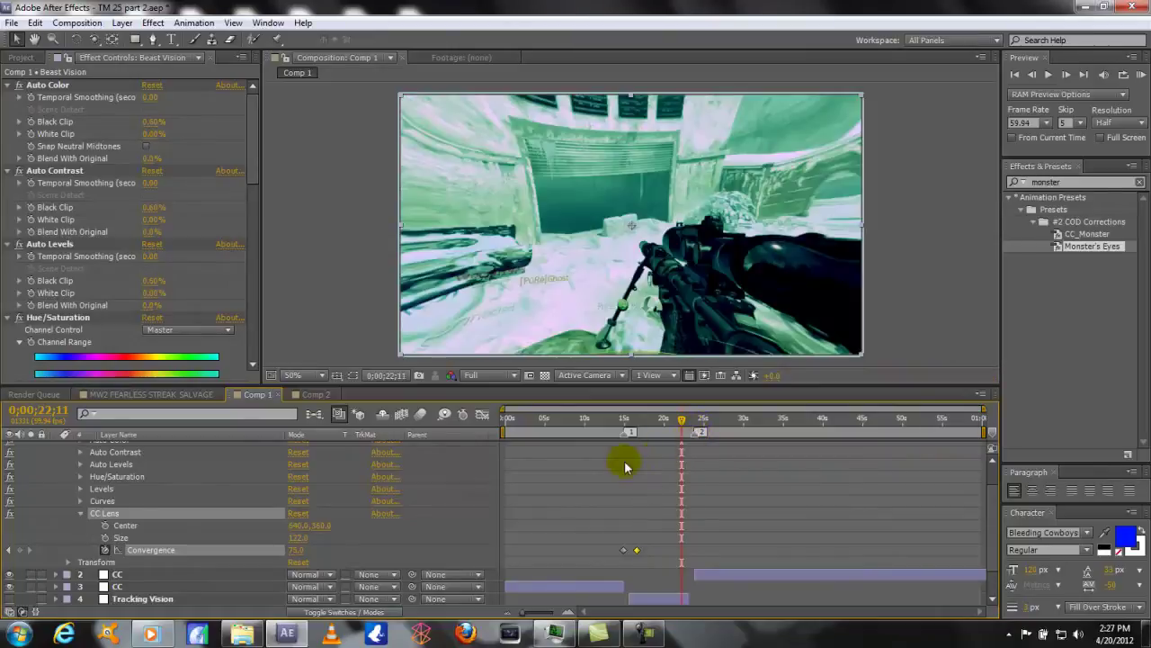
left_click(19, 550)
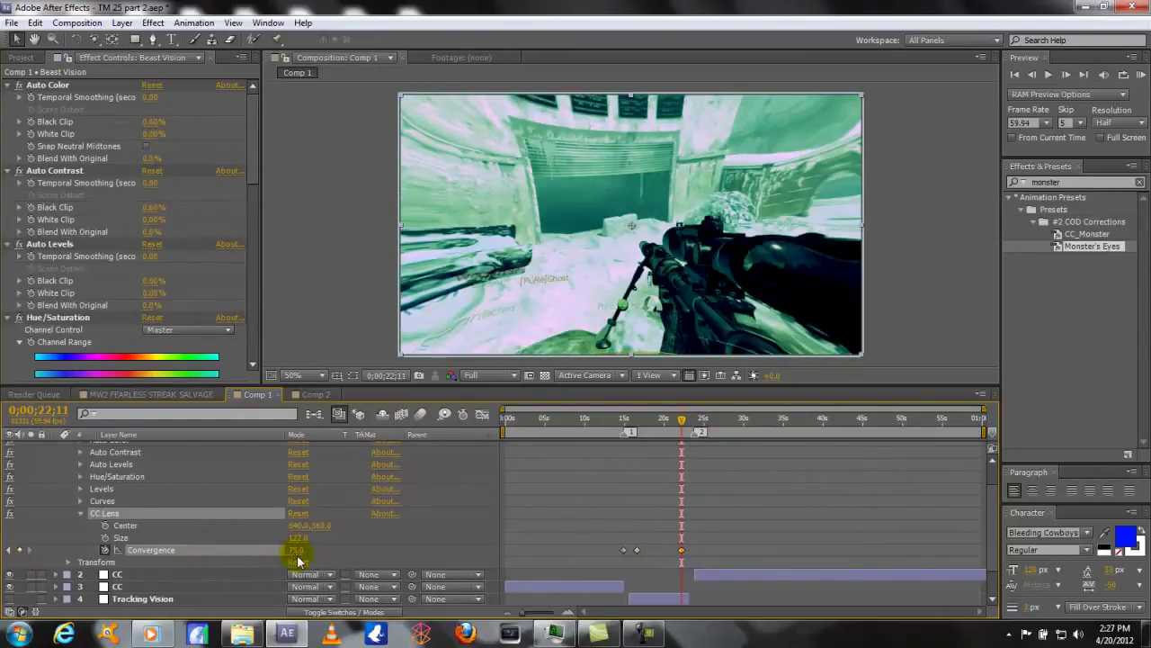
left_click(696, 418)
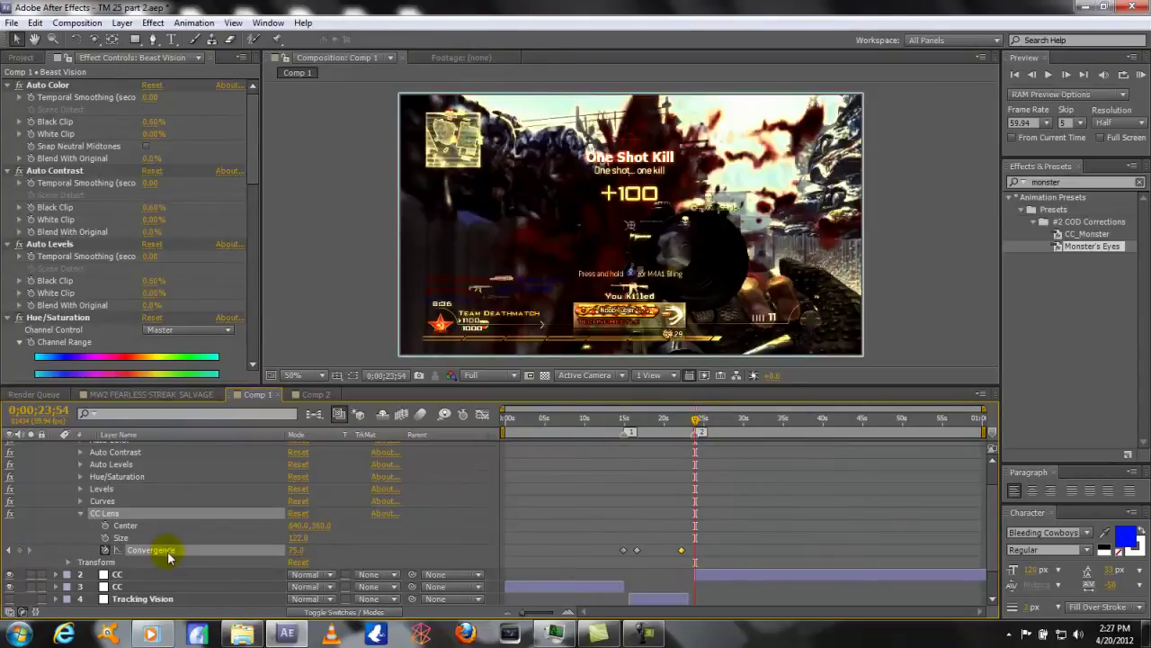
left_click(296, 550)
type("25")
key("Return")
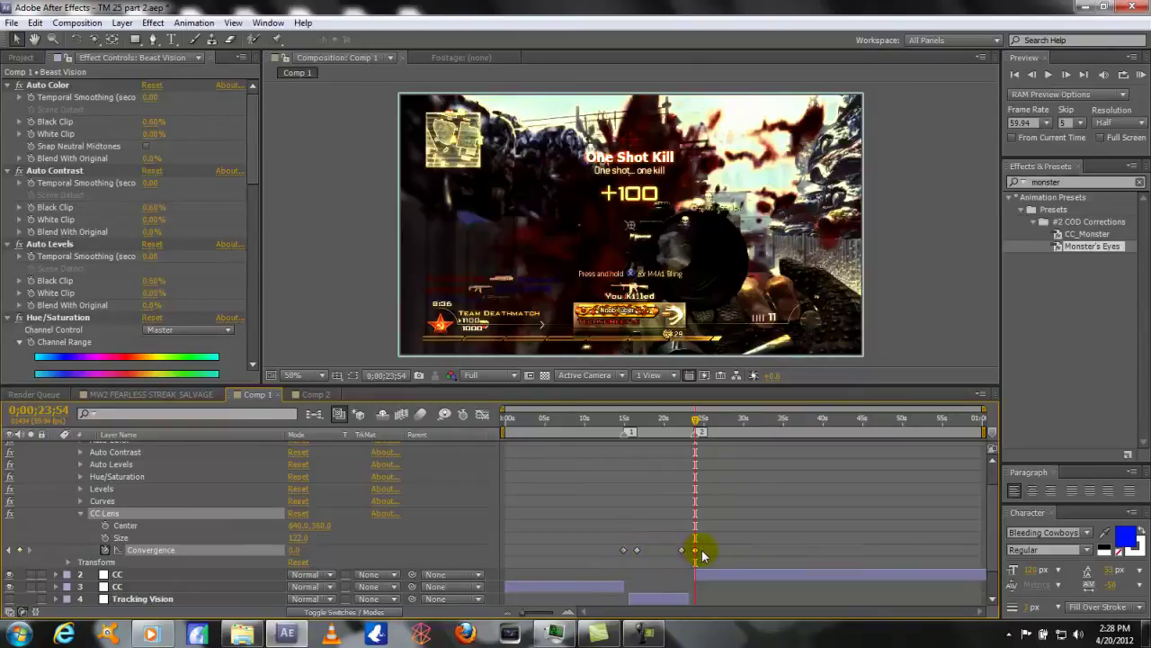
left_click_drag(615, 536, 727, 557)
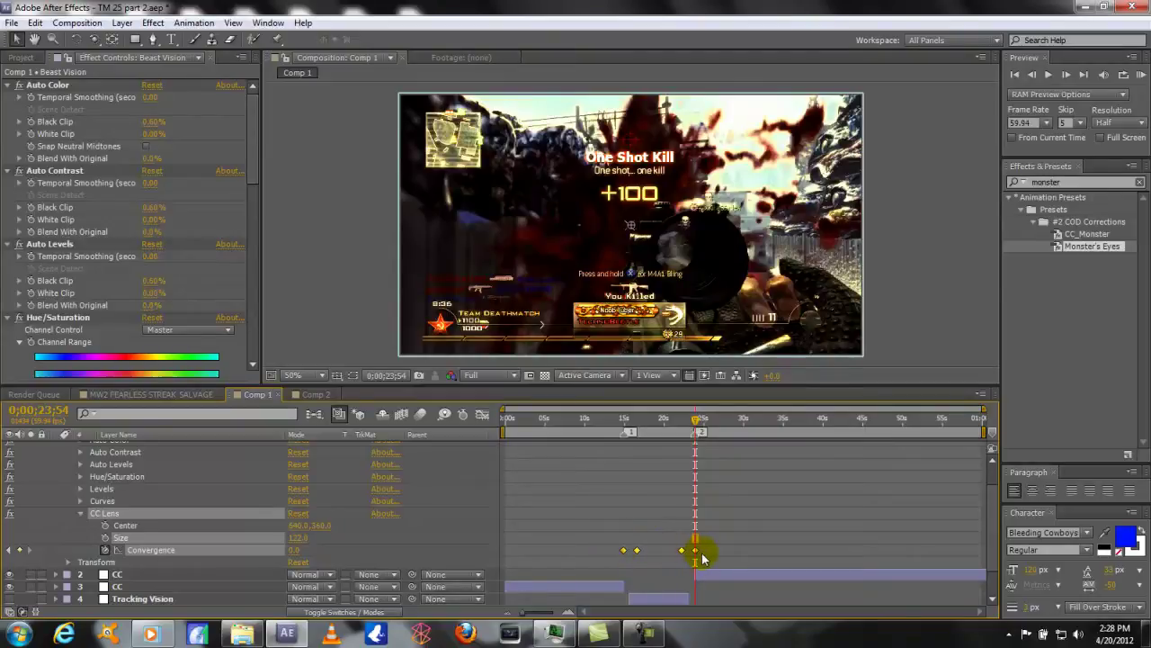
Play back the MW2 FEARLESS STREAK SALVAGE comp's Beast Vision section from near 16 seconds.
scroll(656, 513, "up", 2)
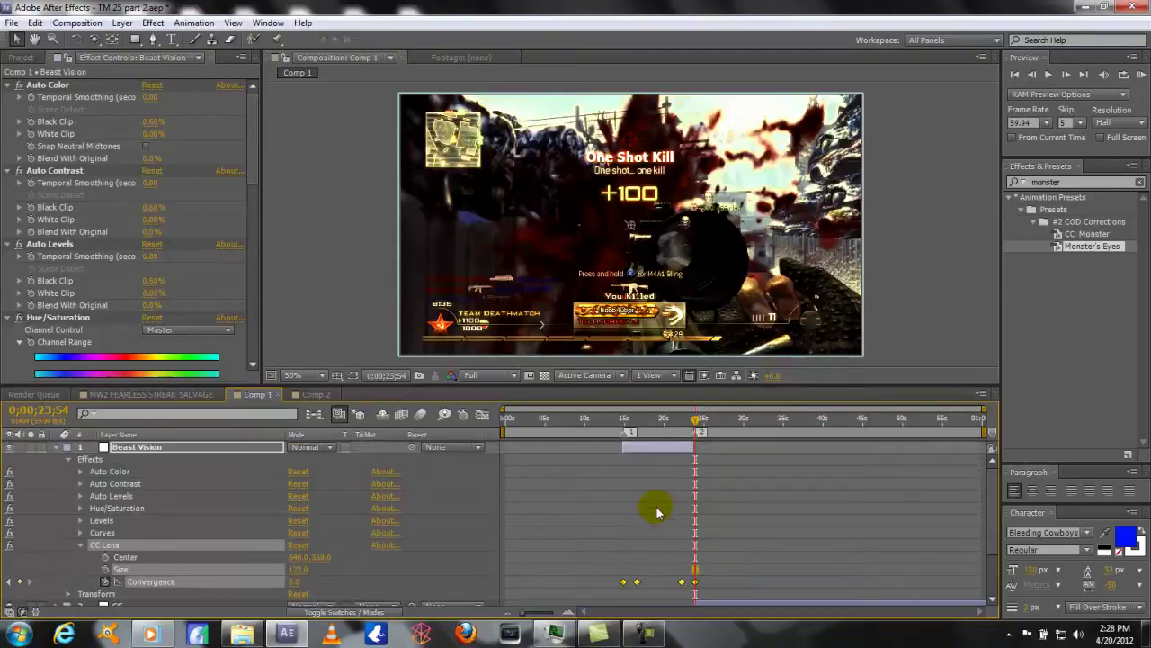
left_click(144, 446)
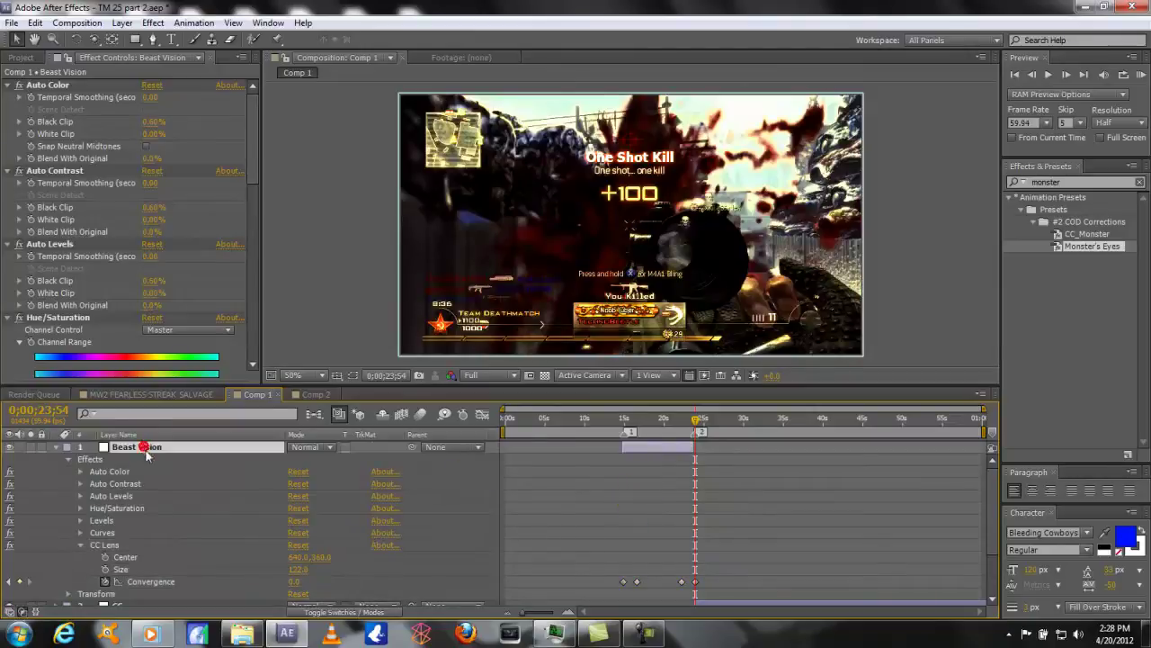
left_click(193, 395)
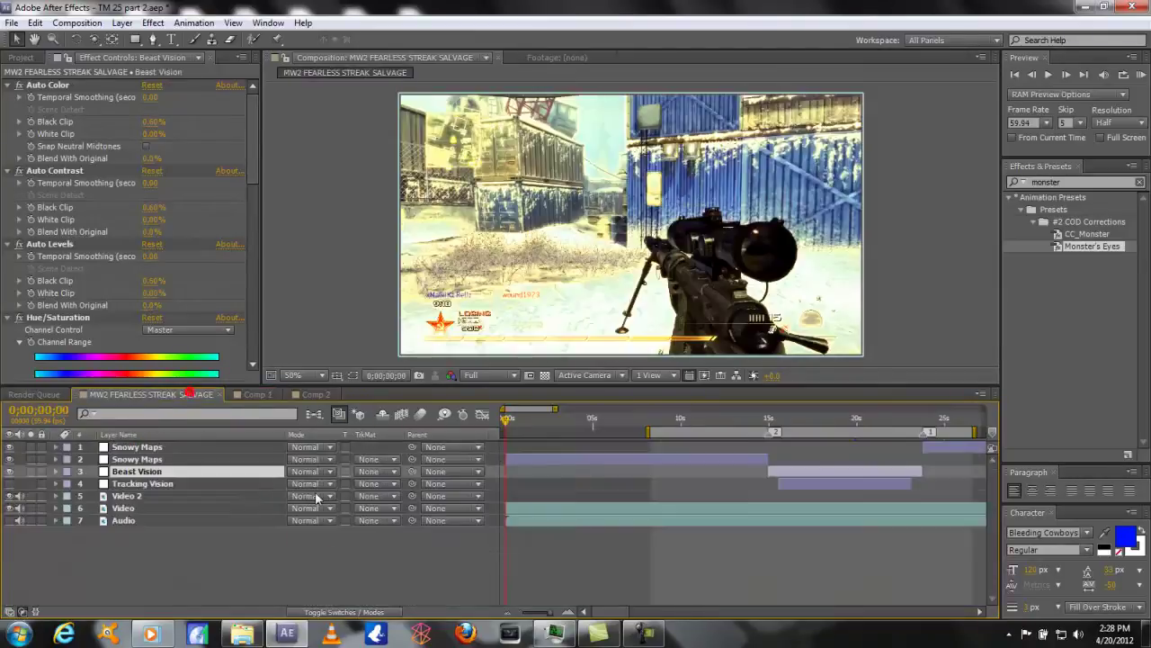
left_click(802, 419)
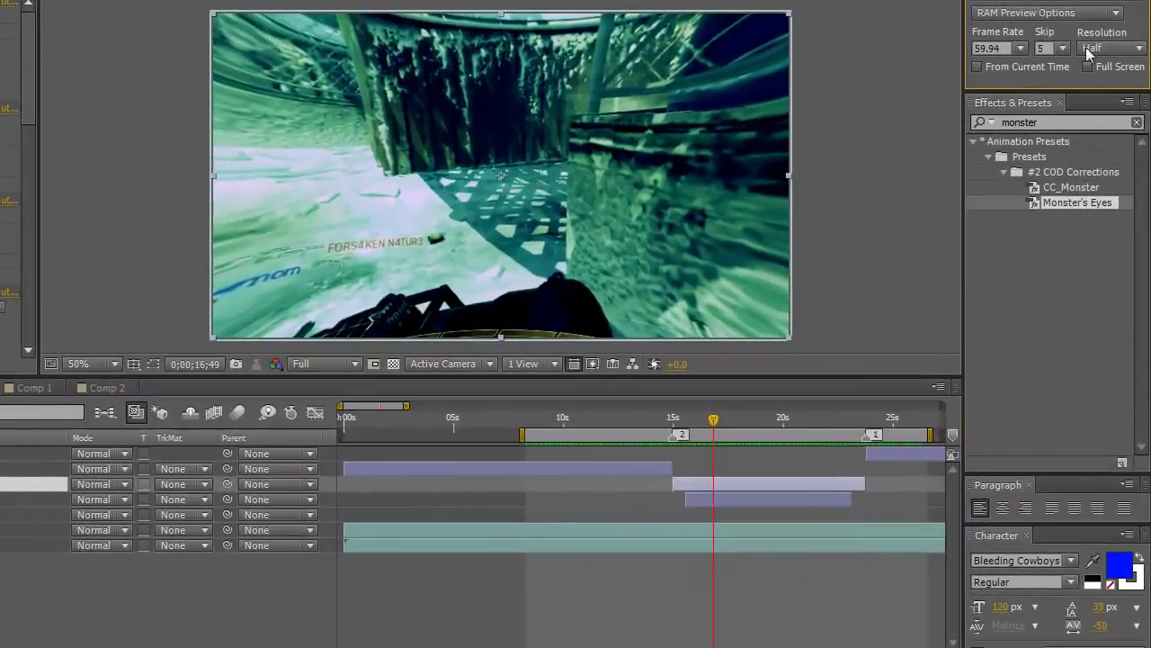
key("KP_0")
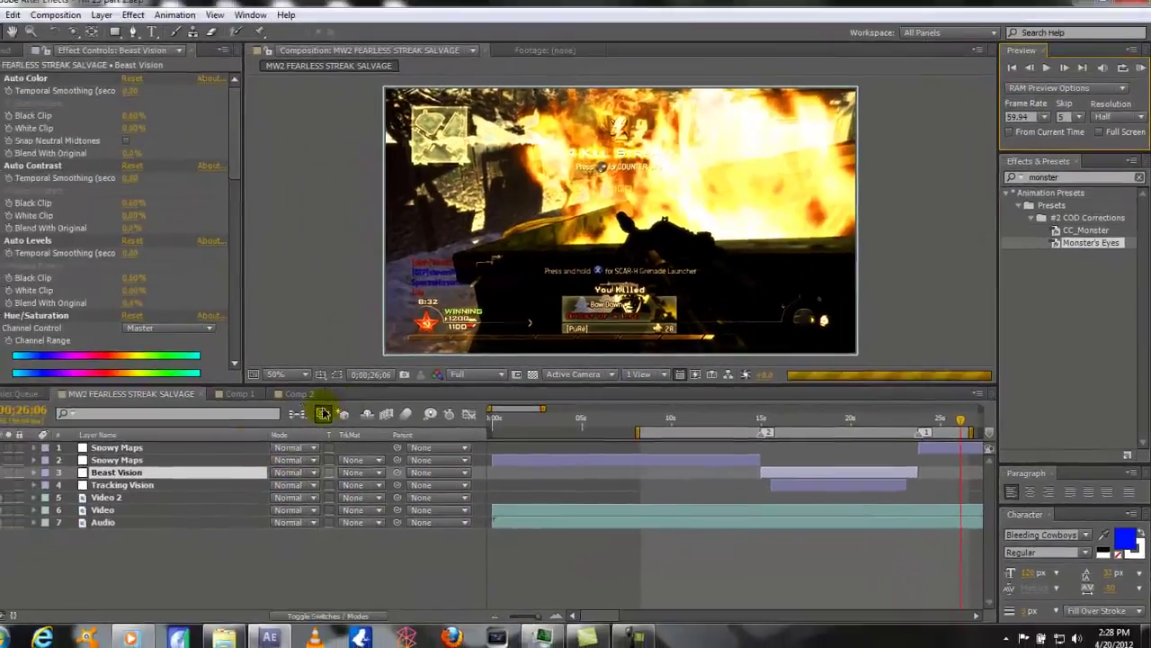
In Comp 2, reveal Adjustment Layer 3's Find Edges Blend With Original keyframes.
left_click(107, 388)
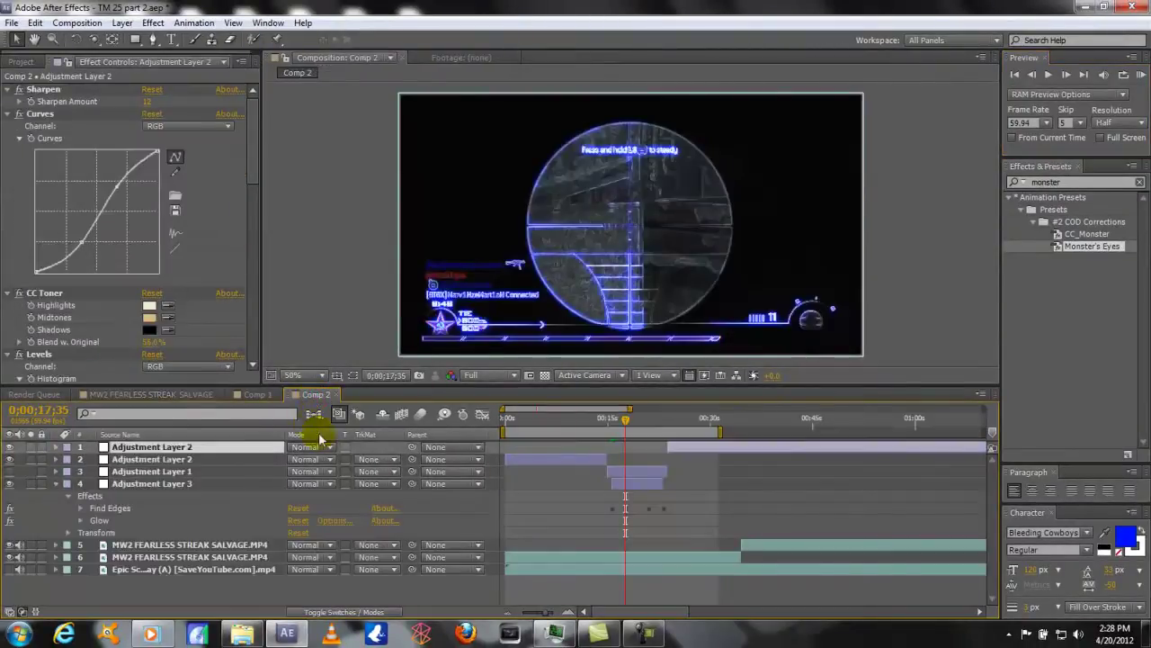
left_click(137, 484)
left_click(55, 484)
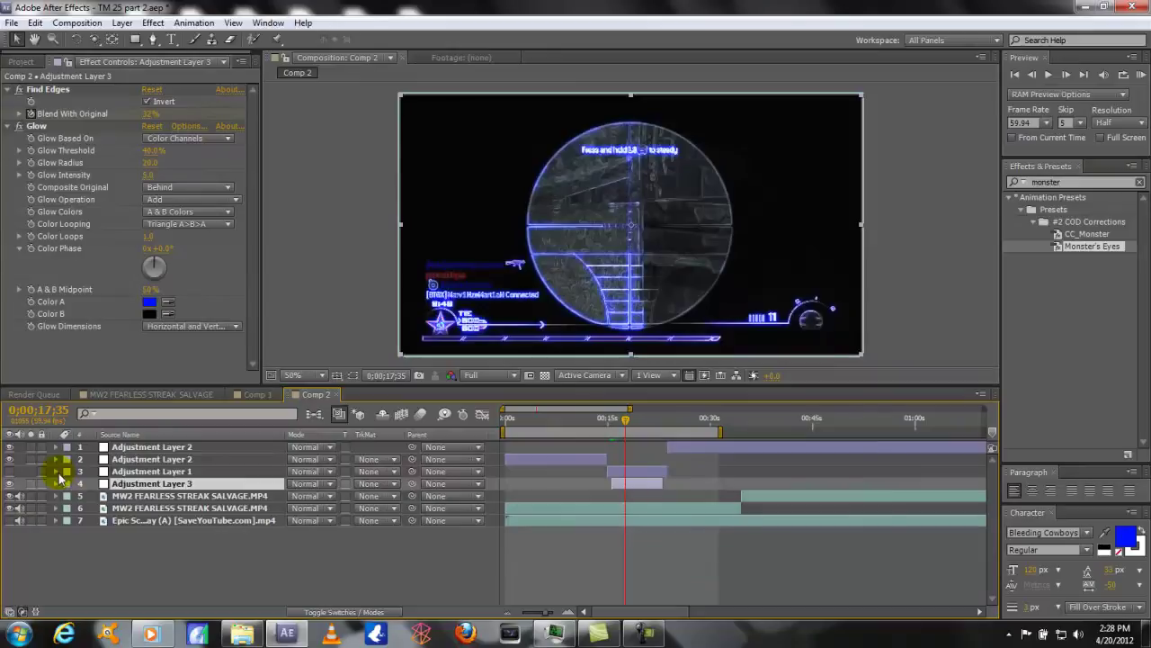
left_click(57, 484)
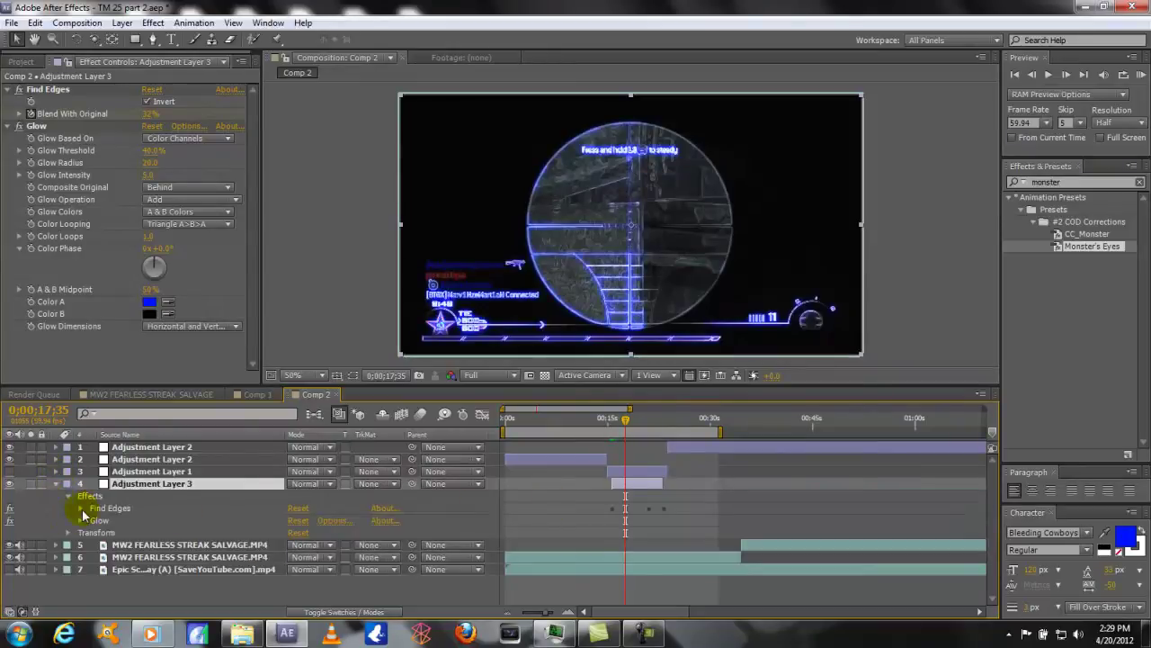
left_click(80, 508)
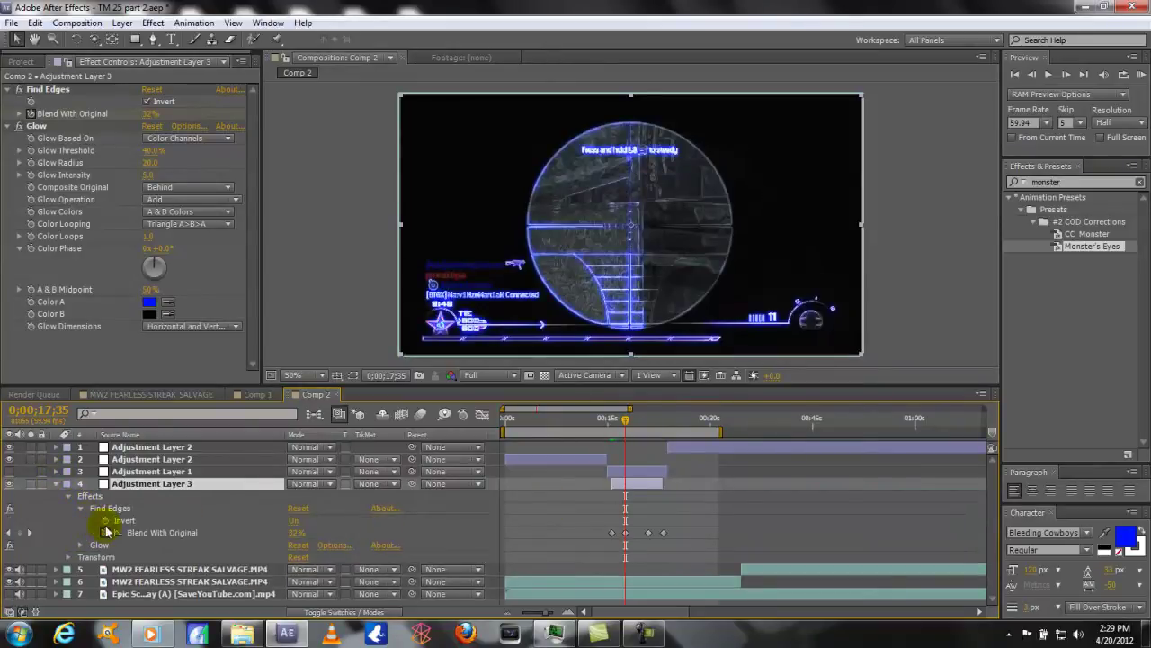
left_click_drag(600, 518, 689, 536)
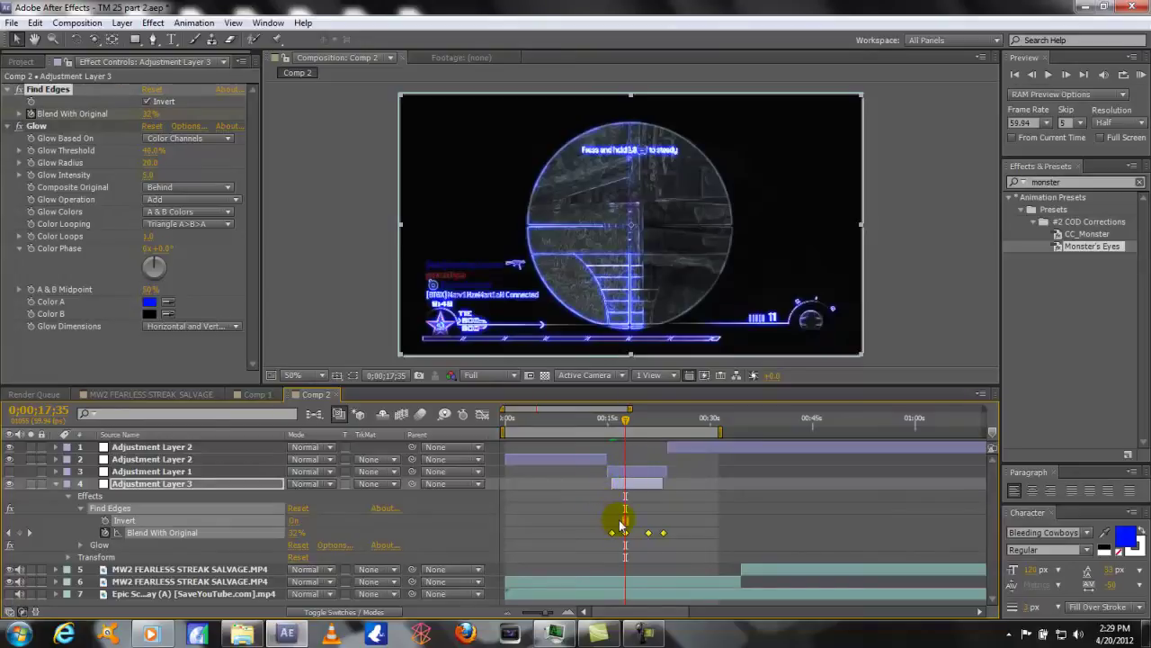
RAM-preview Comp 2's blue glow from 0;00;19;29.
left_click(640, 419)
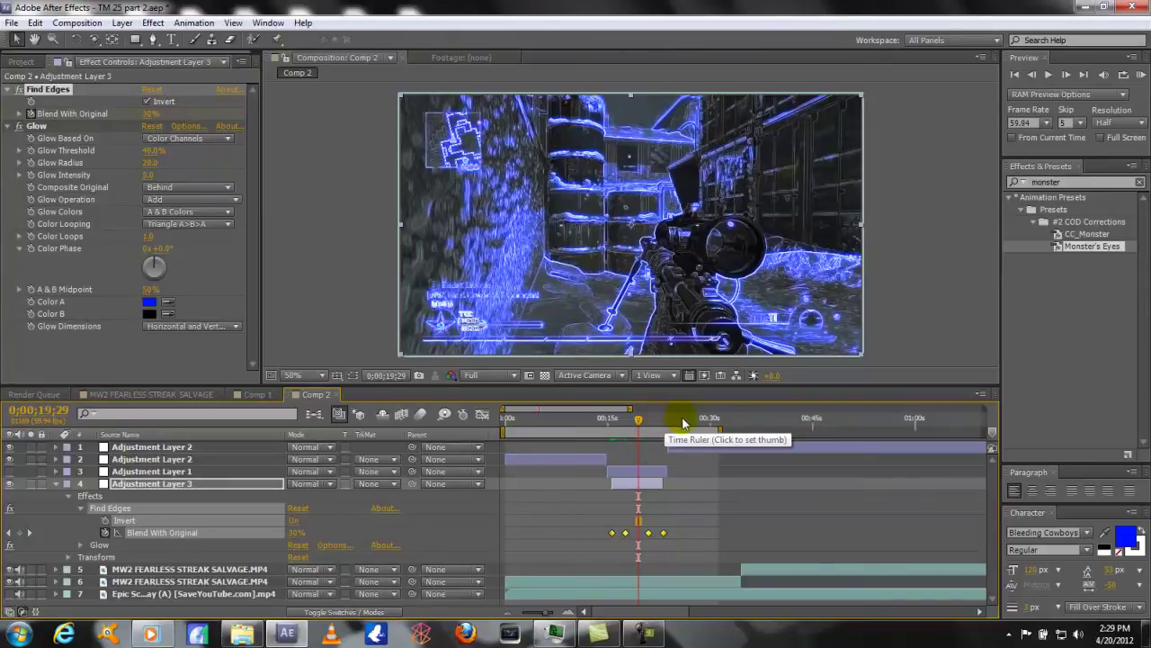
left_click(1139, 76)
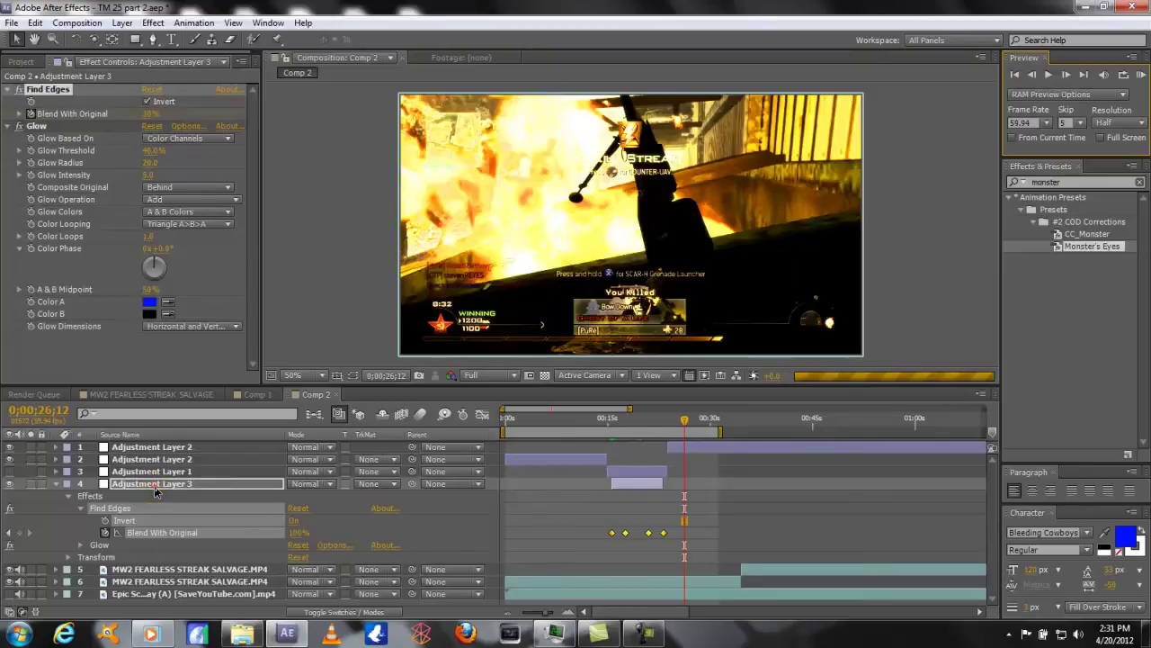
left_click(155, 488)
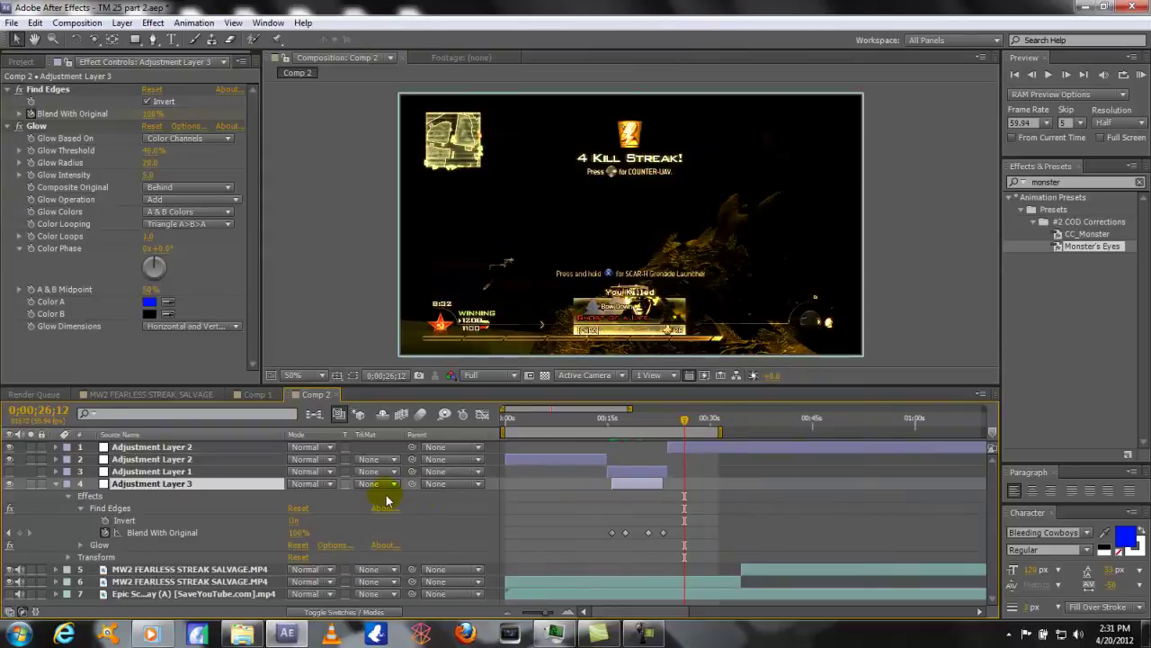
Duplicate Adjustment Layer 3 and move the copy to start at 0;00;35;30.
key("ctrl+d")
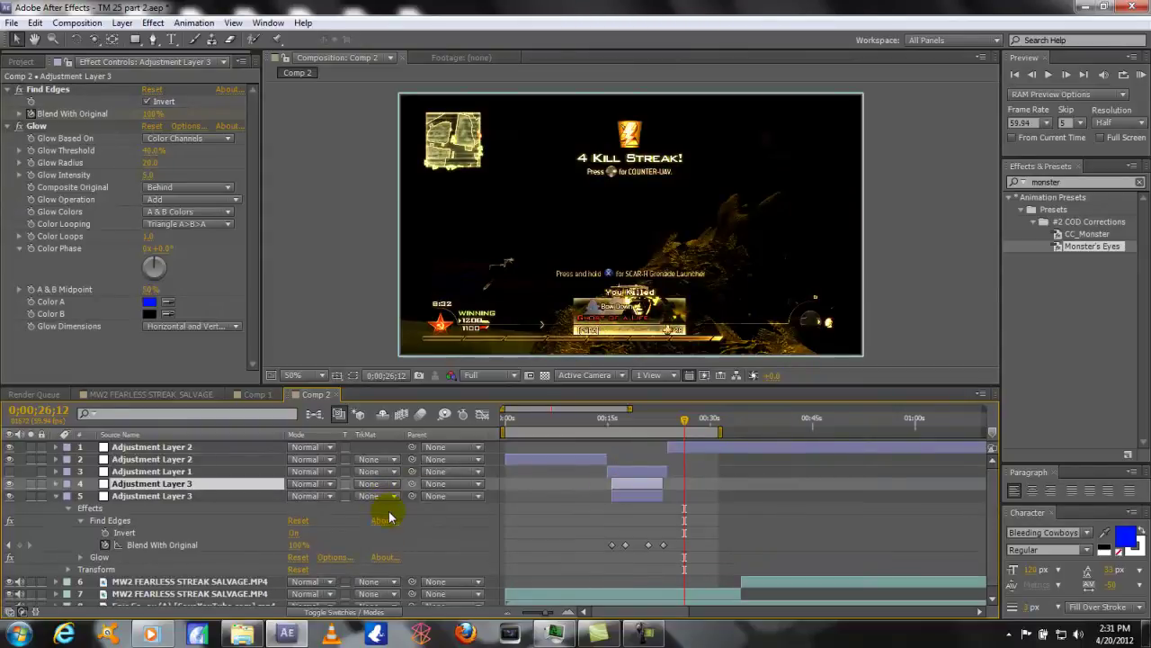
left_click_drag(624, 484, 758, 480)
left_click(748, 421)
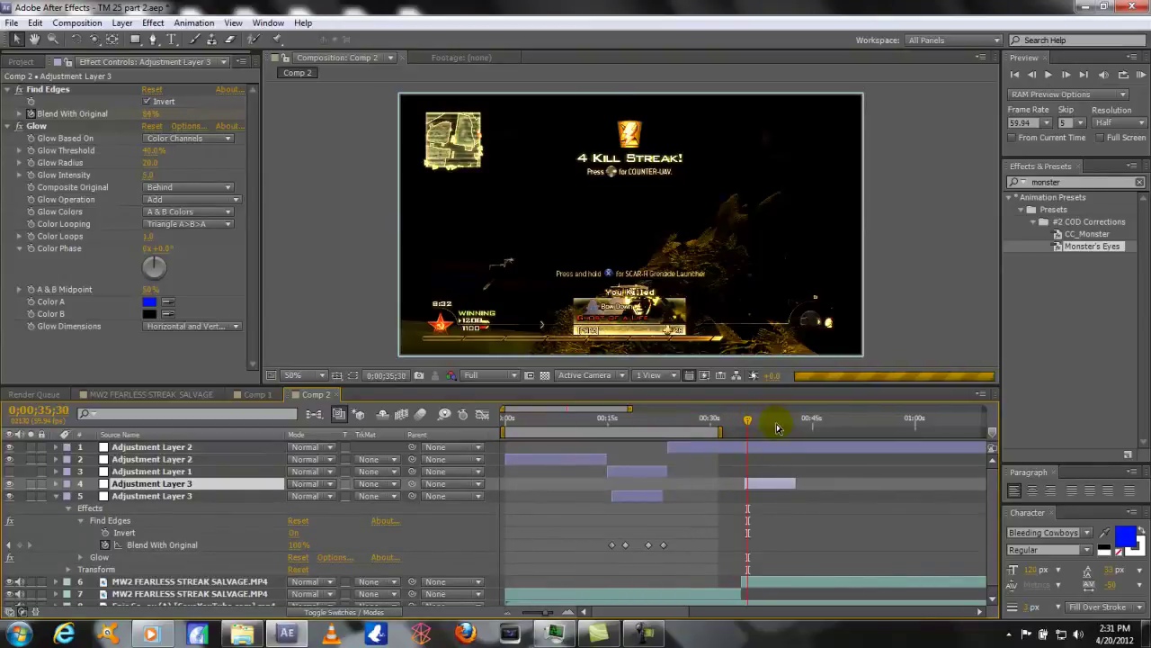
Lengthen the copy and shift its last Find Edges Blend With Original keyframes toward 43 seconds.
left_click(56, 484)
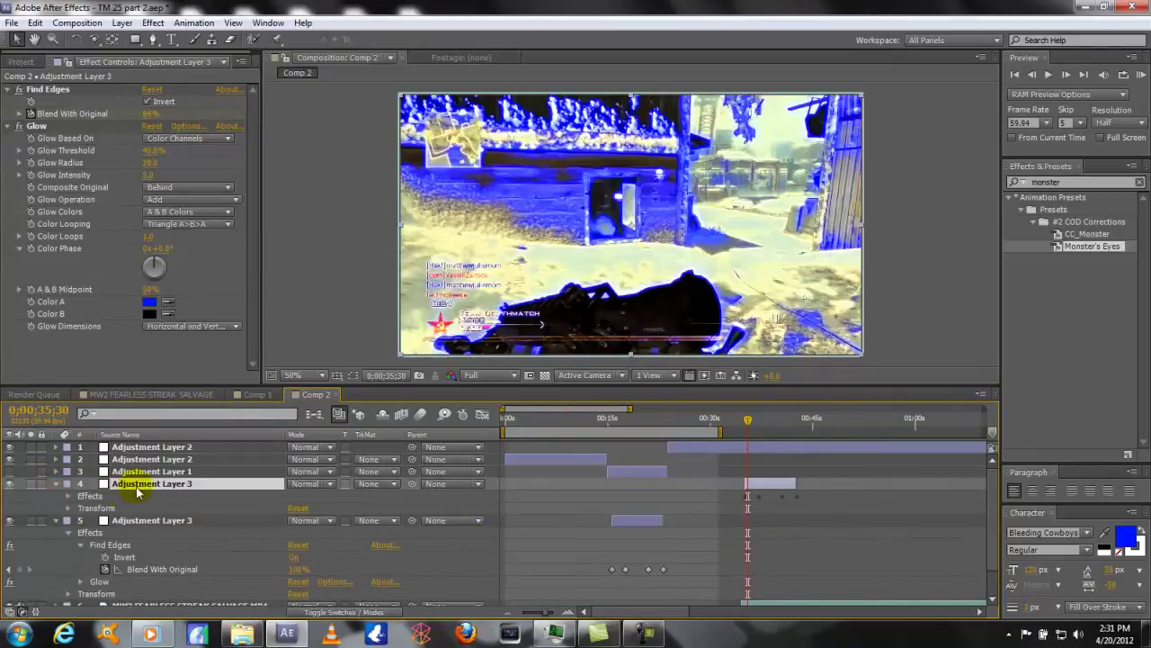
left_click(68, 496)
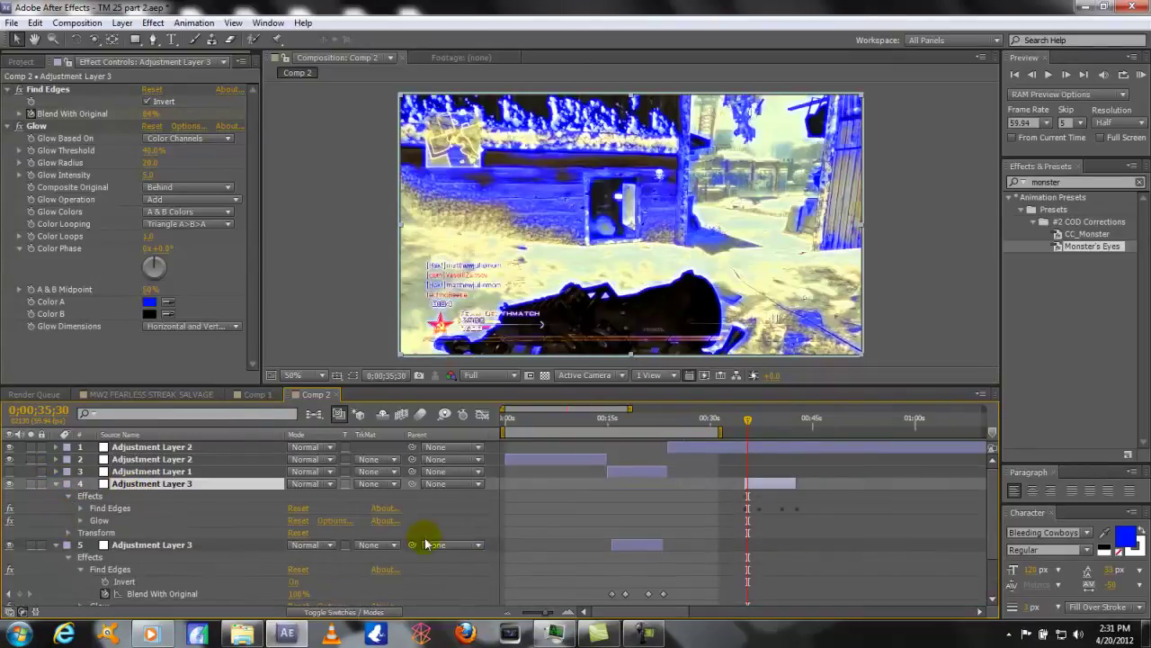
left_click(80, 507)
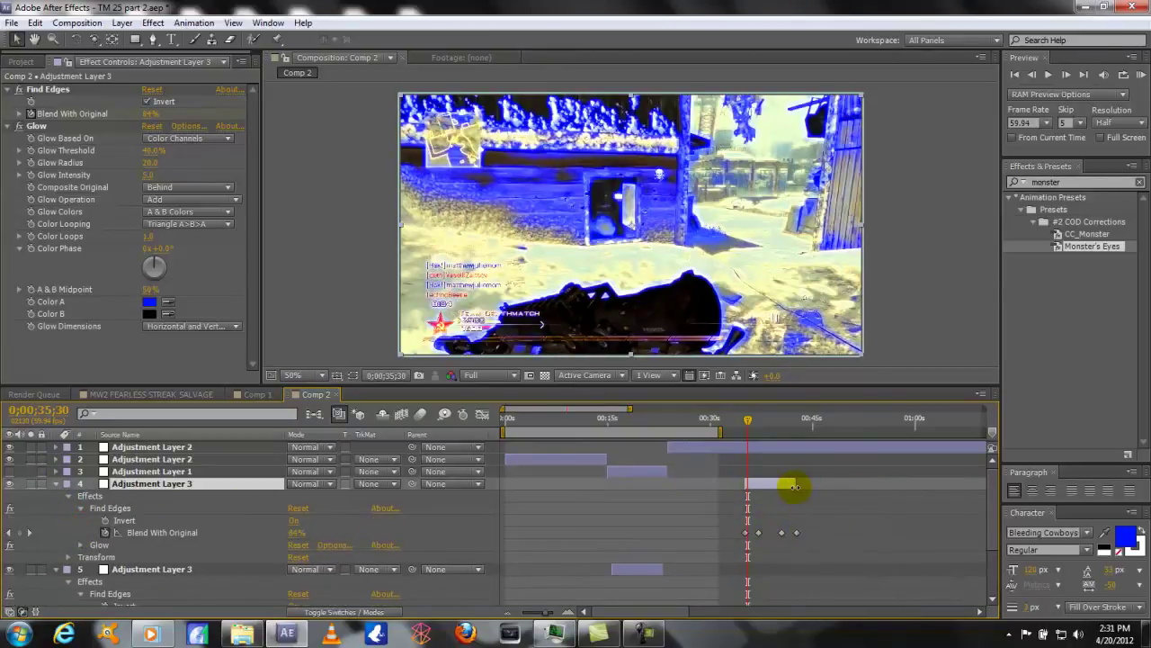
left_click_drag(795, 485, 850, 484)
left_click_drag(780, 532, 804, 536)
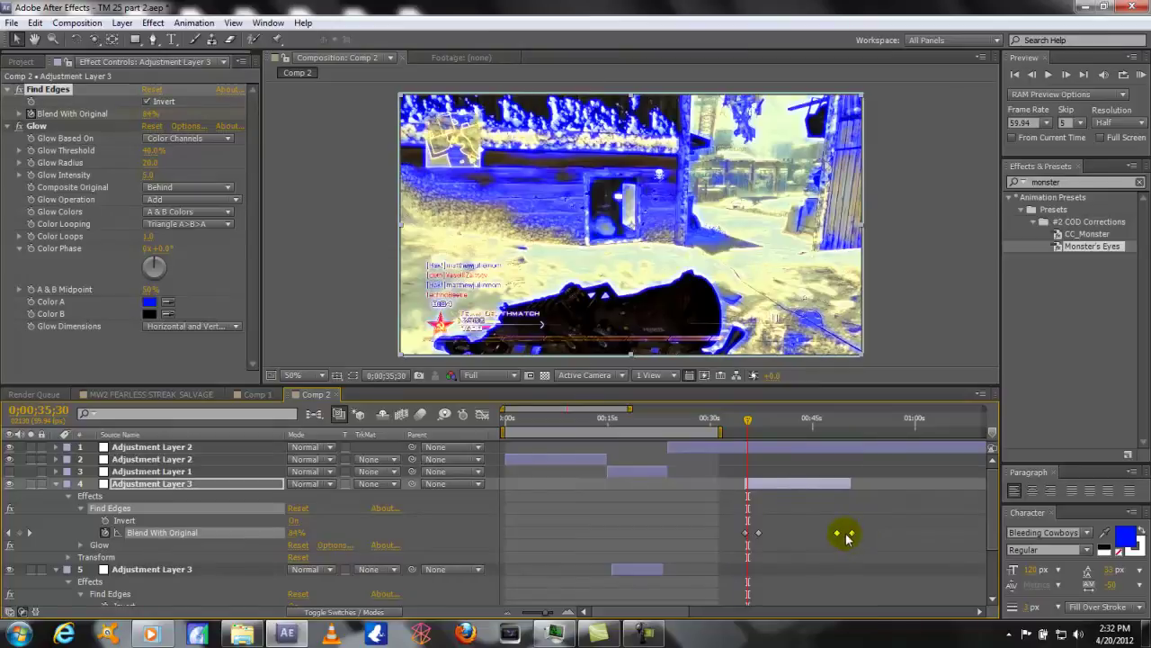
left_click(765, 519)
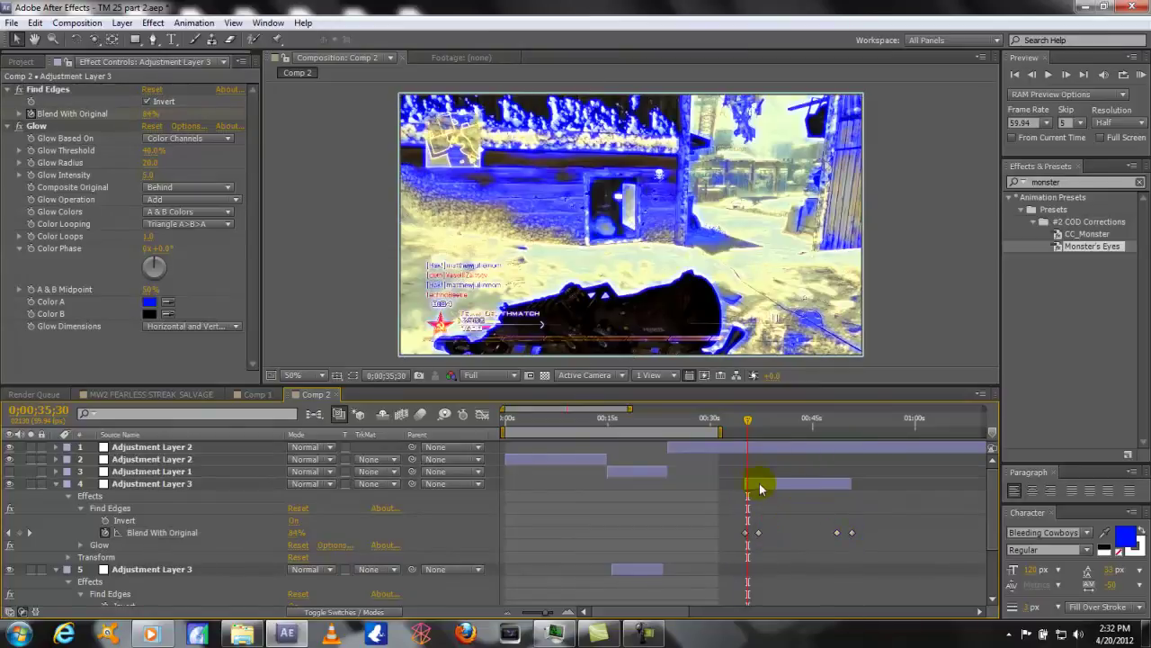
scroll(719, 522, "down", 3)
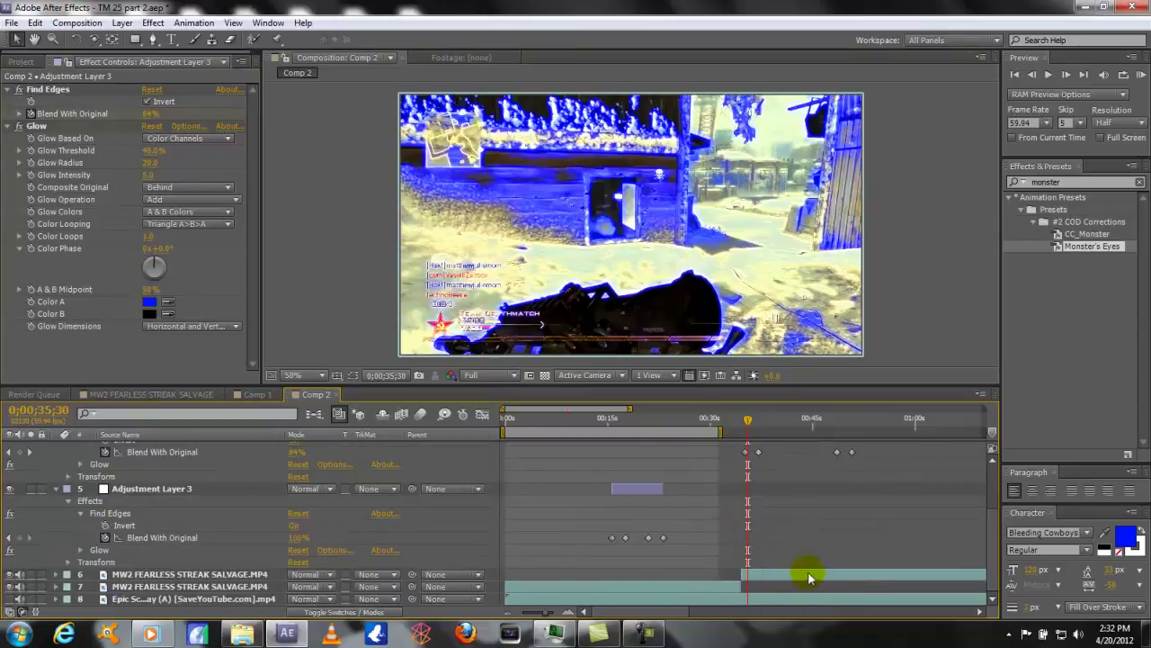
scroll(780, 512, "up", 3)
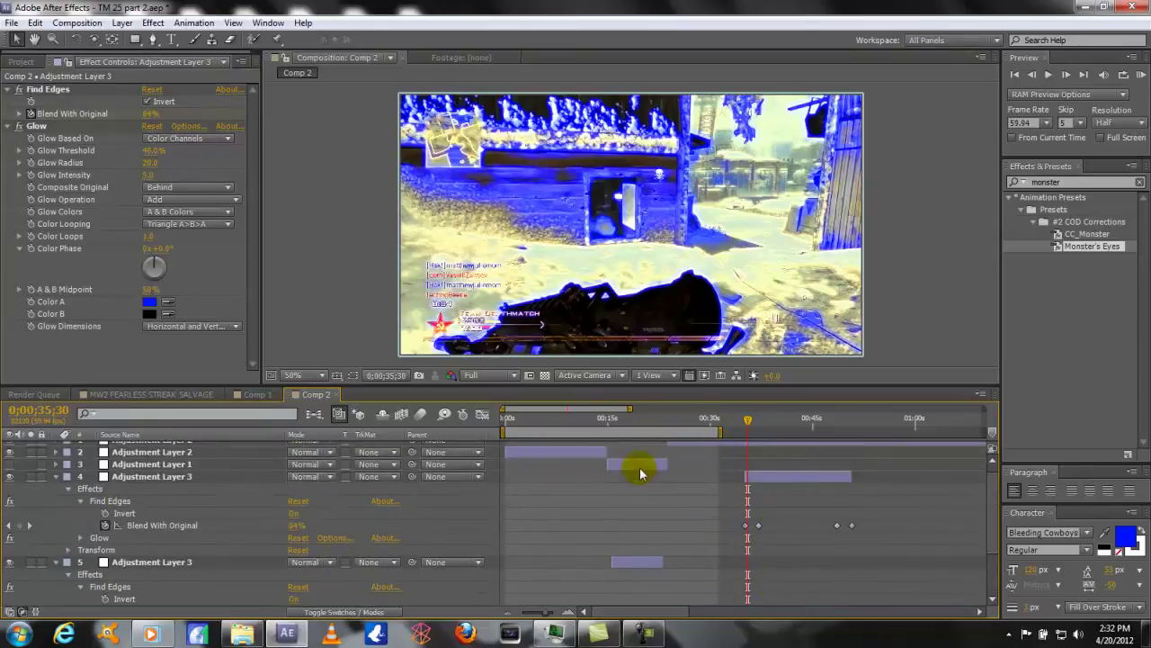